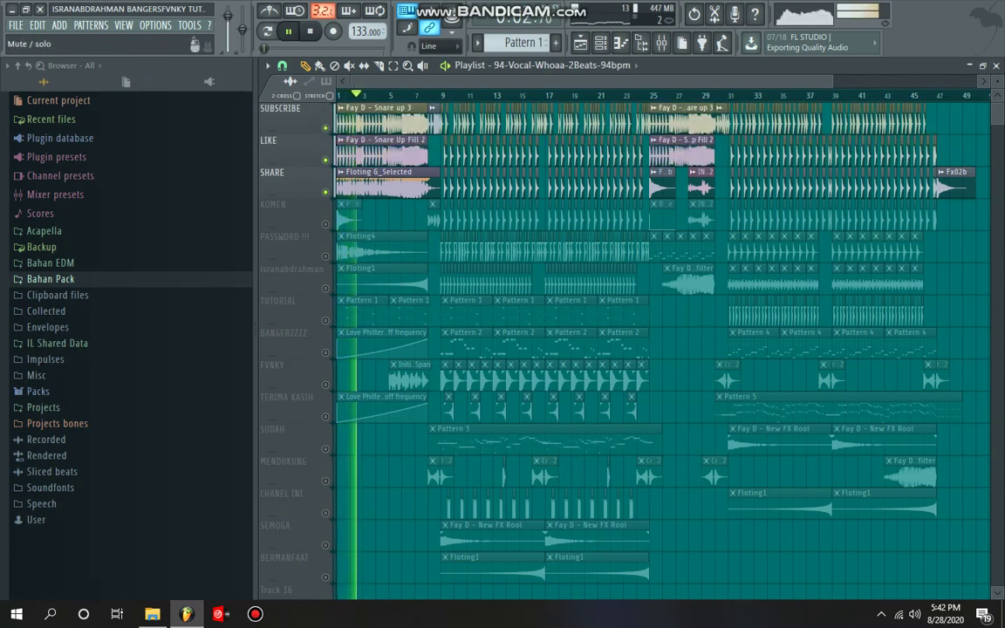
- Enable the KOMEN track, the PASSWORD !!! track and the track directly below it while replaying the intro from bar 1
{"action": "left_click", "coordinate": [326, 224]}
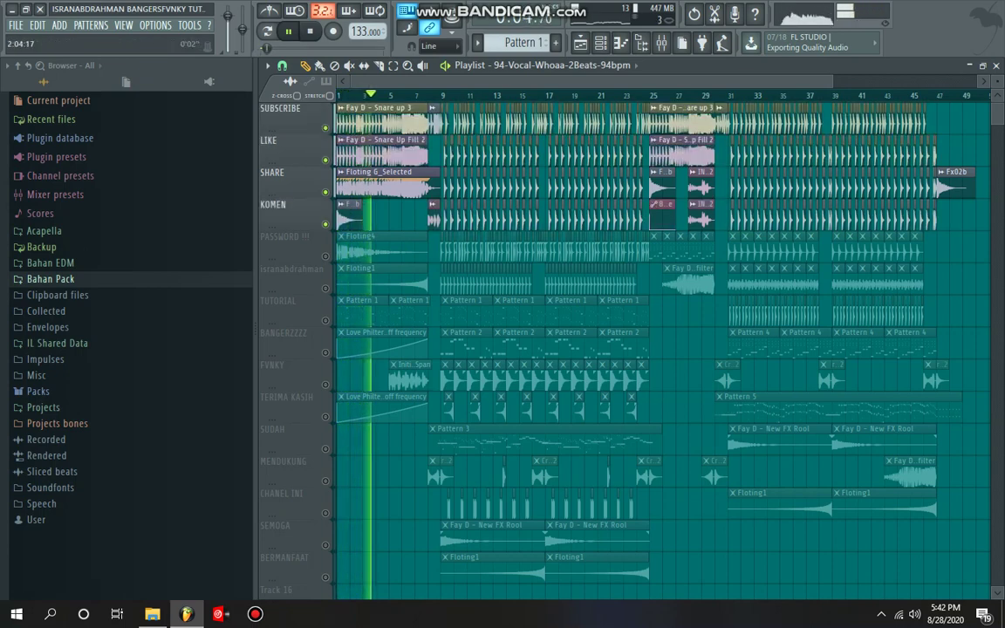
{"action": "key", "text": "space"}
{"action": "key", "text": "space"}
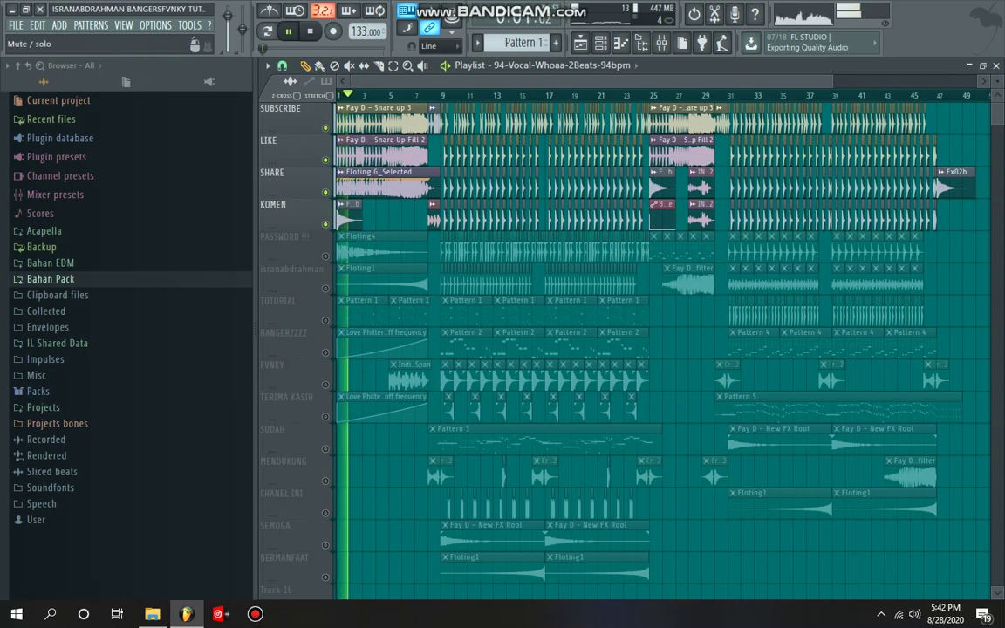
{"action": "left_click", "coordinate": [325, 256]}
{"action": "left_click", "coordinate": [326, 289]}
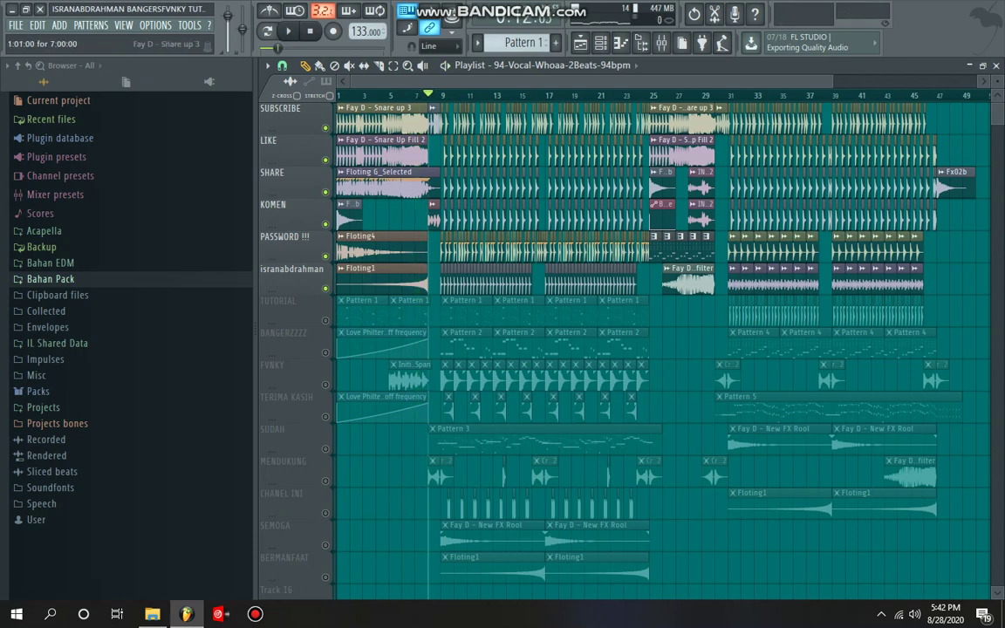
- Solo the SUBSCRIBE track, then the KOMEN track, and audition each one's fill around bar 8
{"action": "right_click", "coordinate": [326, 128]}
{"action": "key", "text": "space"}
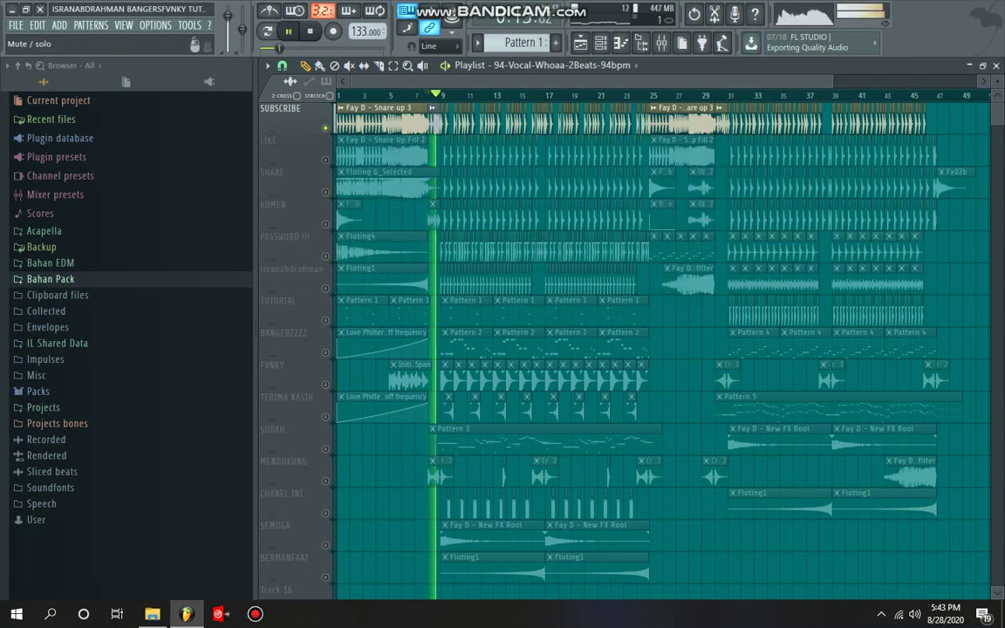
{"action": "key", "text": "space"}
{"action": "right_click", "coordinate": [325, 224]}
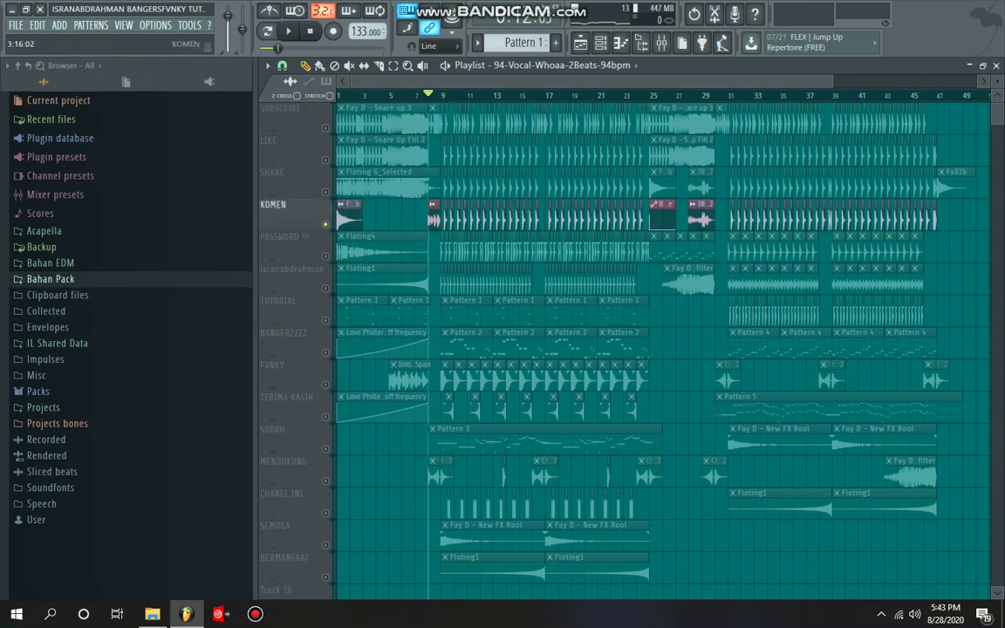
{"action": "key", "text": "space"}
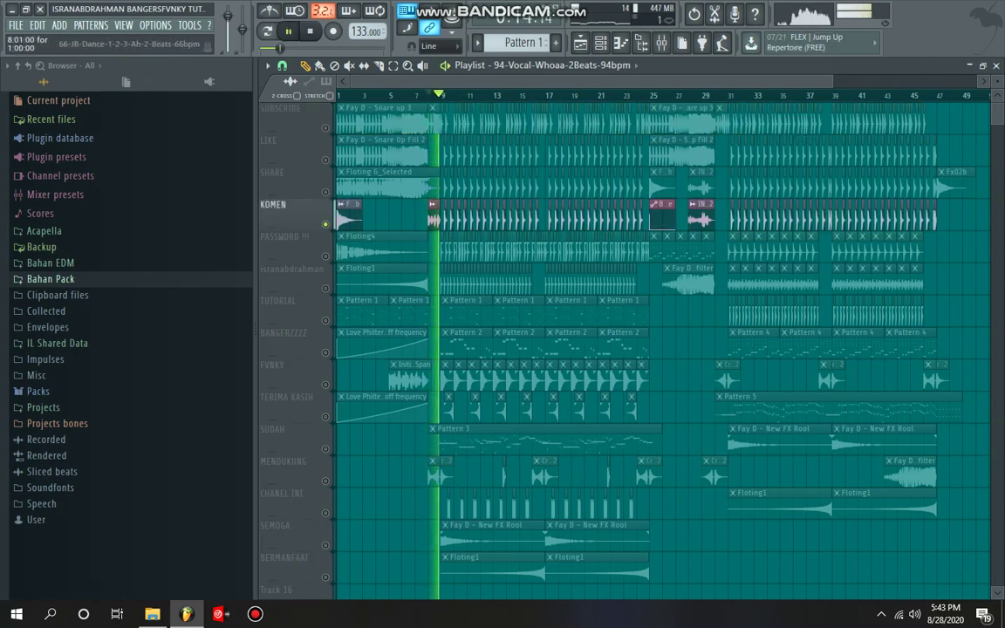
{"action": "key", "text": "space"}
- Solo the FVNKY track and audition its Initial New Span clip before bar 8
{"action": "scroll", "coordinate": [332, 260], "scroll_direction": "down", "scroll_amount": 2}
{"action": "left_click", "coordinate": [325, 224]}
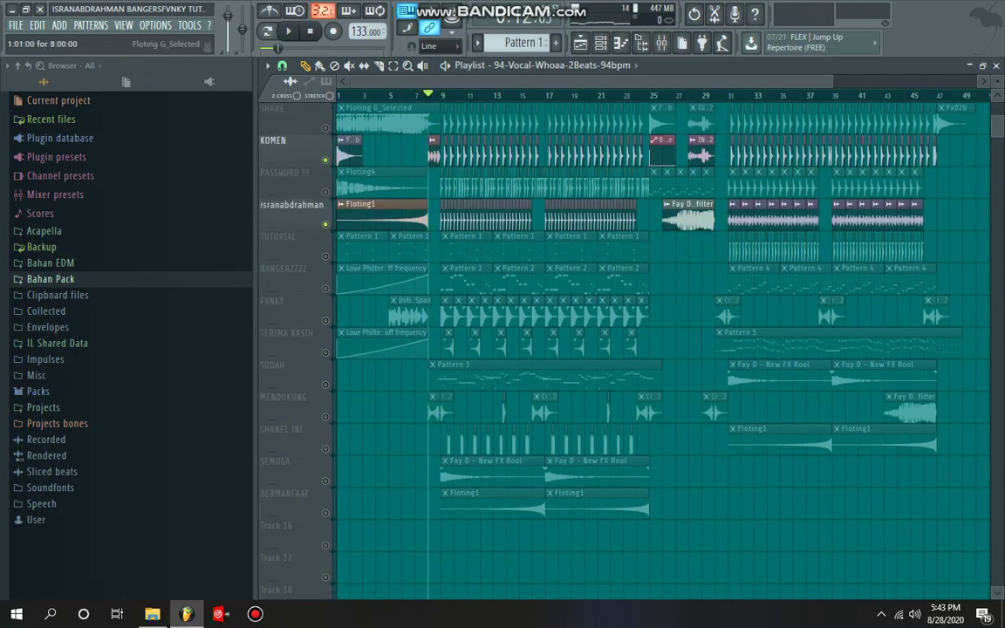
{"action": "left_click", "coordinate": [325, 320], "text": "ctrl"}
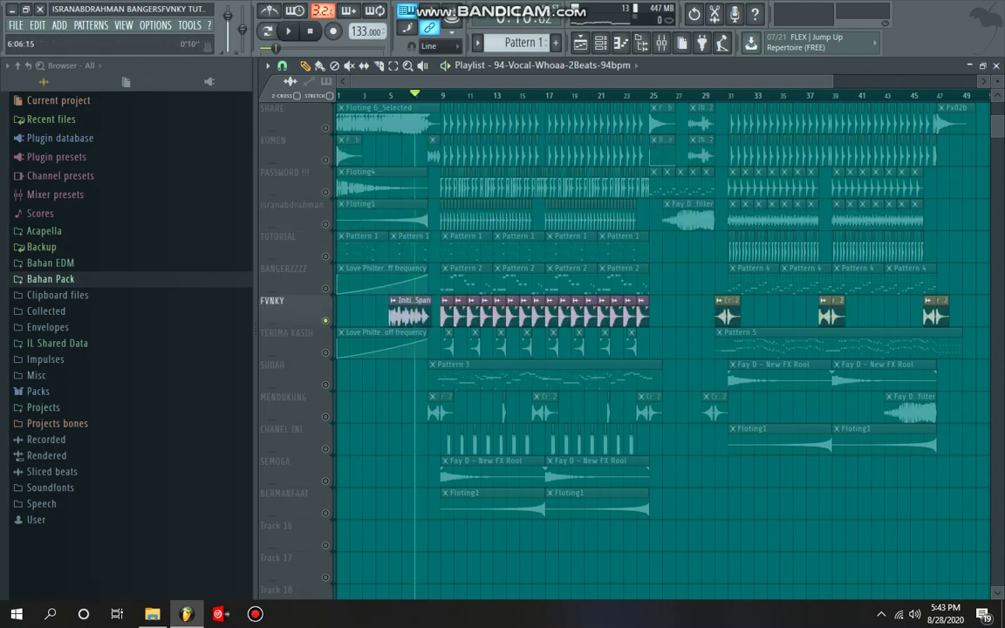
{"action": "key", "text": "space"}
{"action": "scroll", "coordinate": [399, 96], "scroll_direction": "up", "scroll_amount": 5}
{"action": "scroll", "coordinate": [399, 113], "scroll_direction": "up", "scroll_amount": 2}
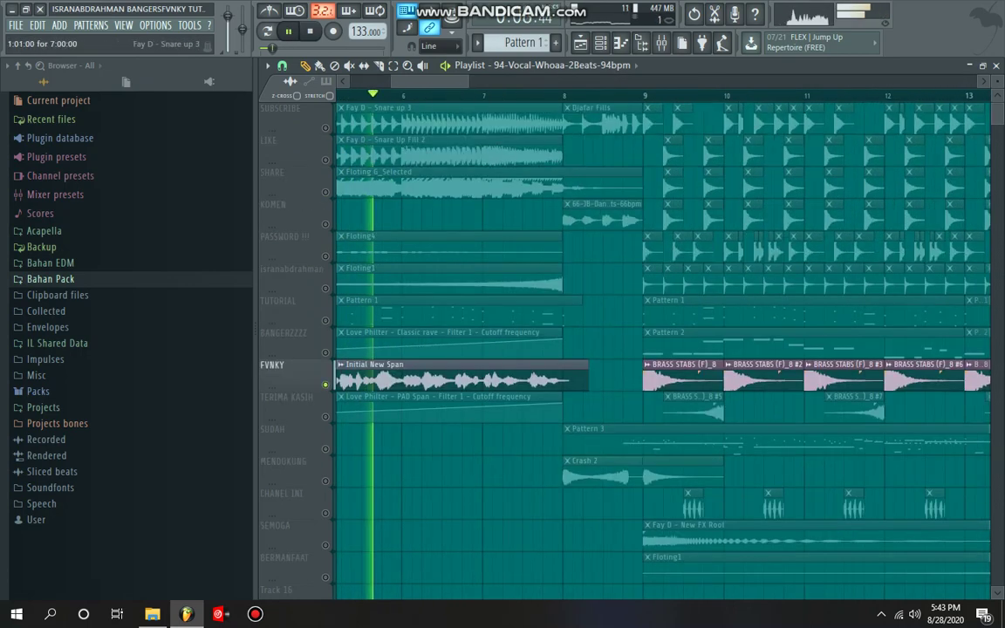
{"action": "key", "text": "space"}
- Solo the SUBSCRIBE track, enable LIKE, SHARE and KOMEN with it, and play the drums from bar 9
{"action": "scroll", "coordinate": [436, 122], "scroll_direction": "right", "scroll_amount": 2}
{"action": "left_click", "coordinate": [325, 128], "text": "ctrl"}
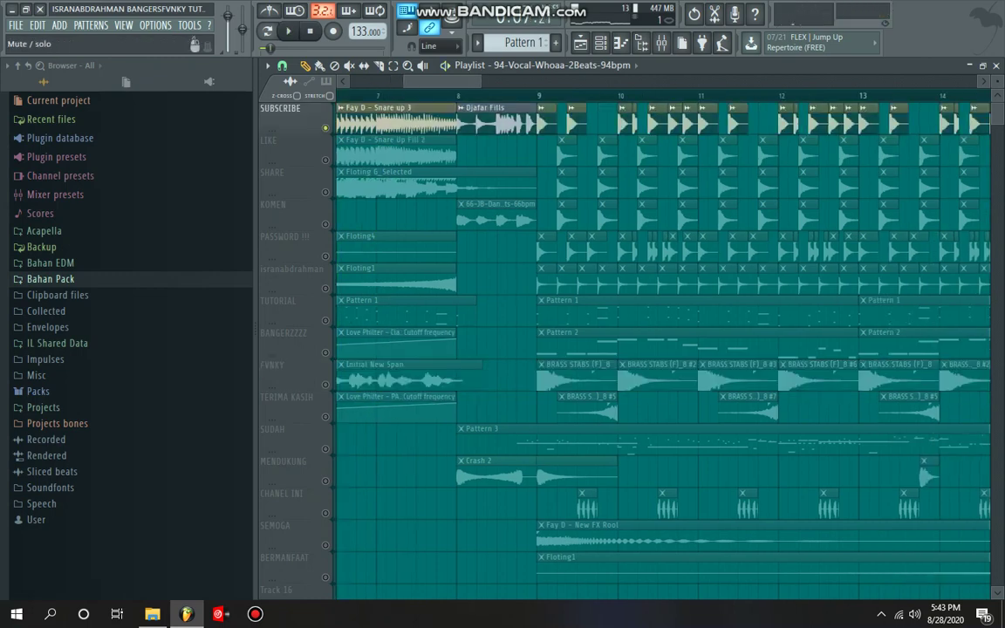
{"action": "left_click", "coordinate": [326, 161]}
{"action": "left_click", "coordinate": [325, 192]}
{"action": "left_click", "coordinate": [326, 224]}
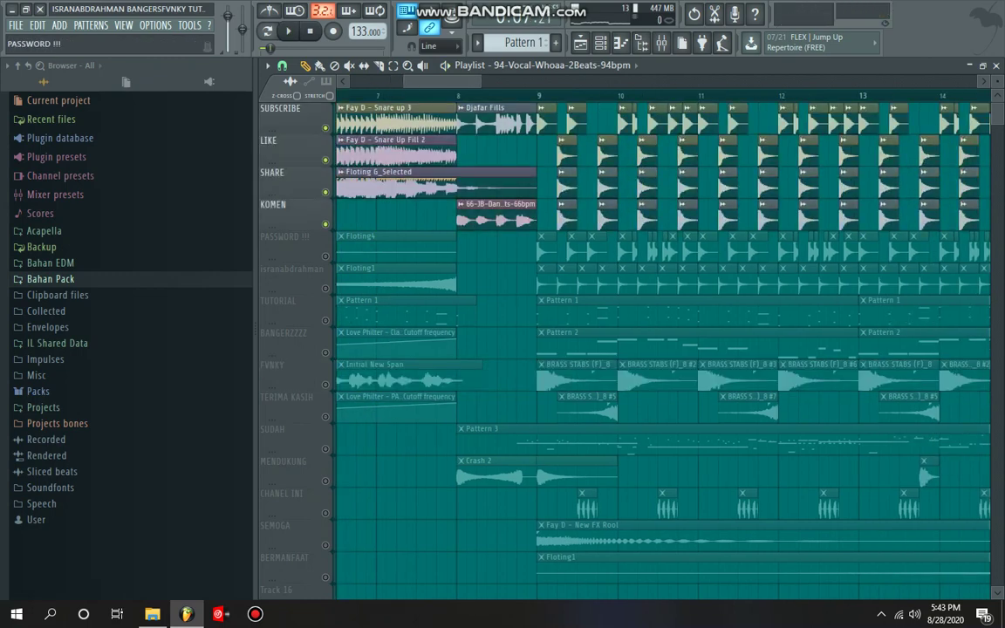
{"action": "key", "text": "space"}
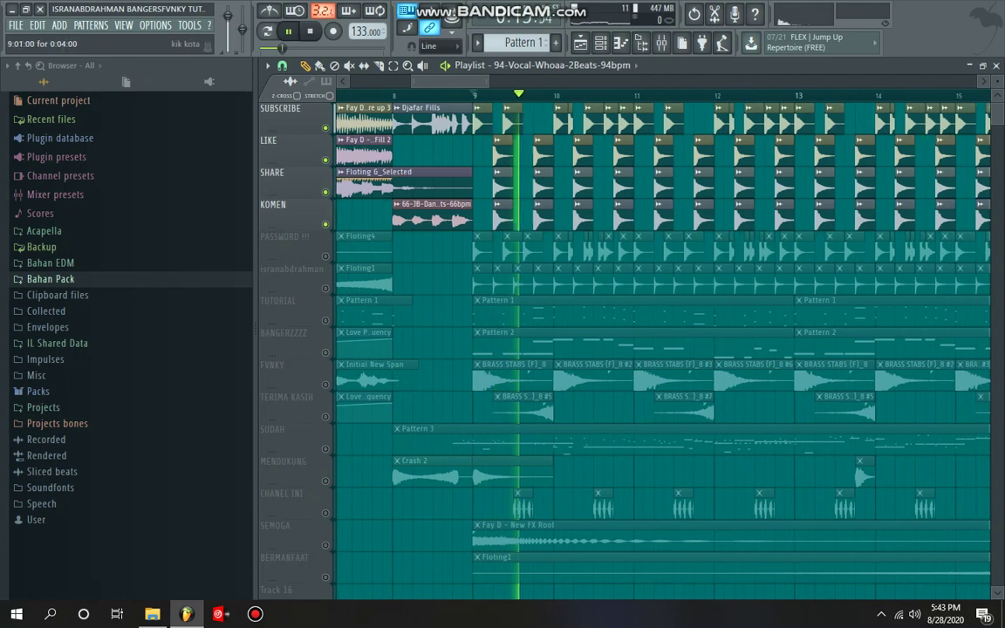
- Inspect the kik kota sample's settings from its SUBSCRIBE clip, close them, and replay the enabled drum tracks from bar 9
{"action": "double_click", "coordinate": [502, 122]}
{"action": "key", "text": "space"}
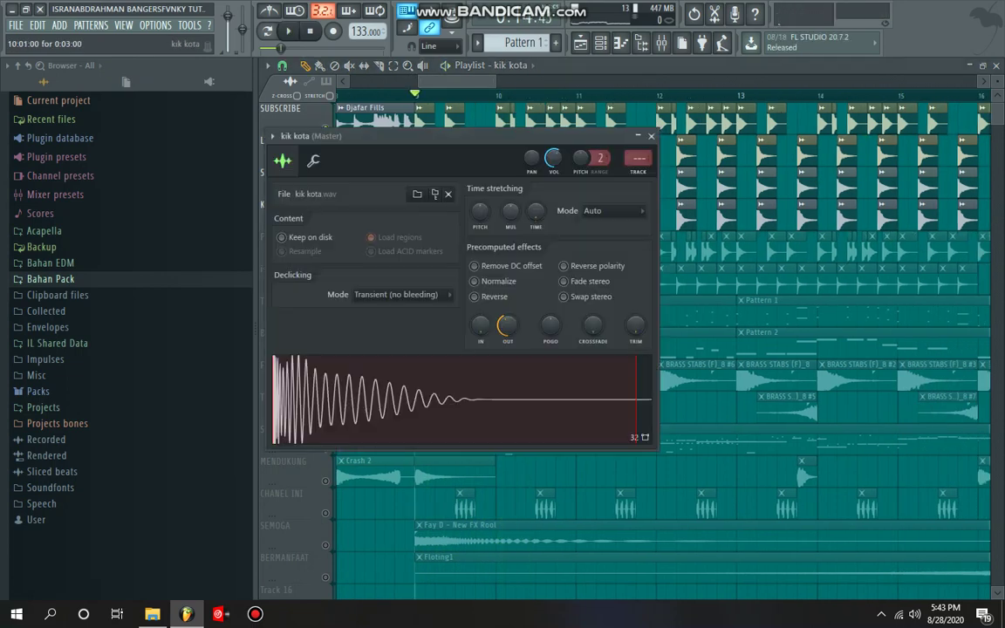
{"action": "key", "text": "Escape"}
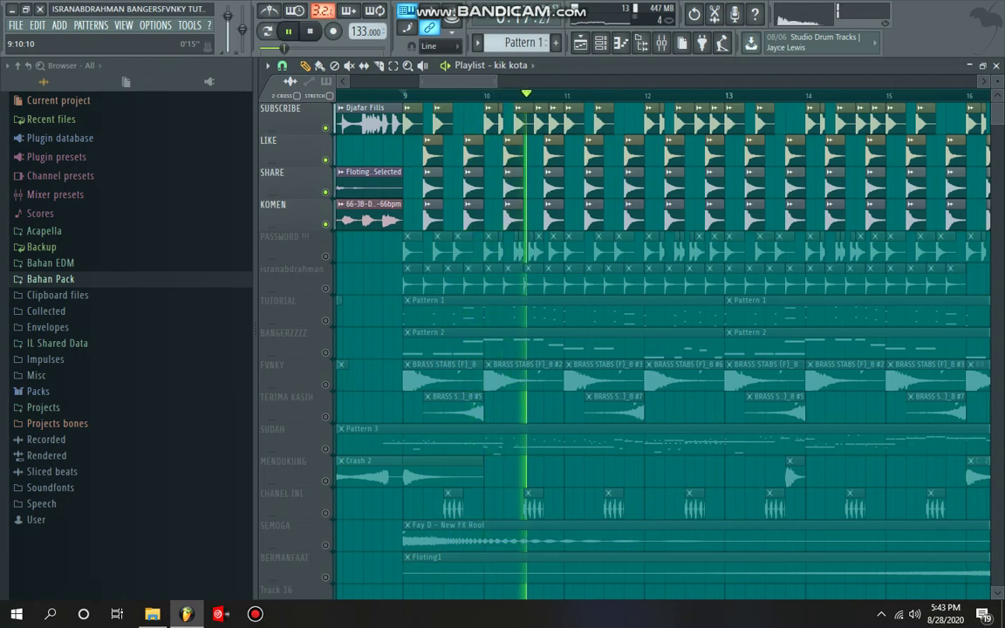
{"action": "key", "text": "space"}
- Solo the PASSWORD !!! track and audition its percussion from bar 9
{"action": "left_click", "coordinate": [325, 256]}
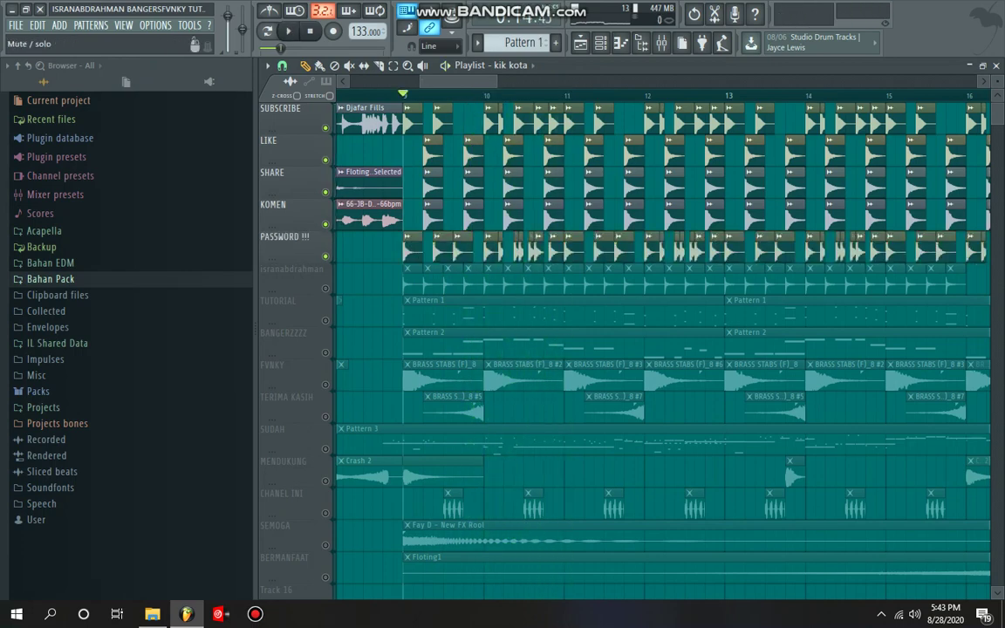
{"action": "right_click", "coordinate": [325, 257]}
{"action": "key", "text": "space"}
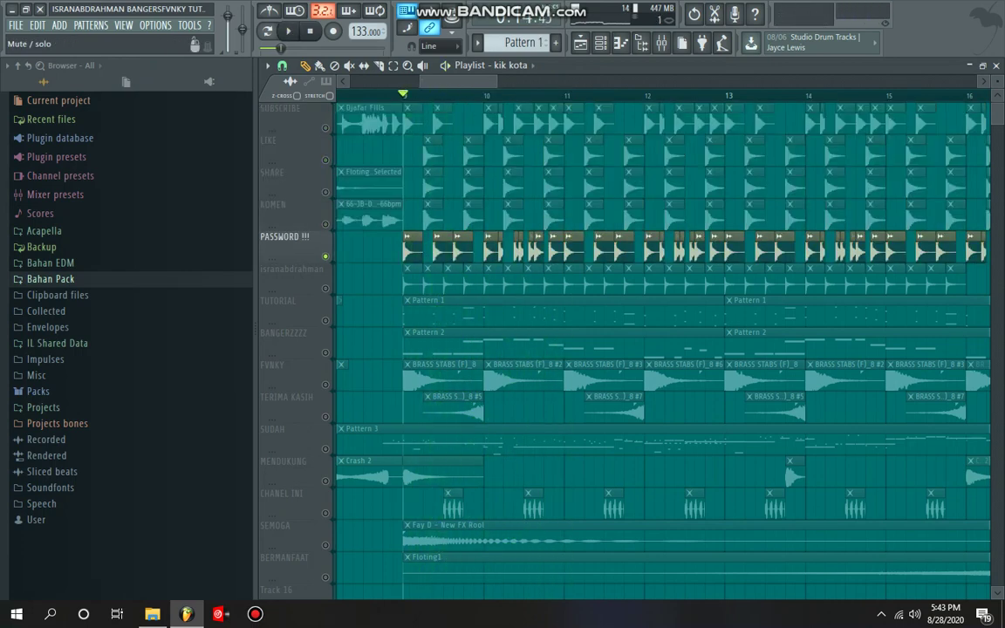
- Solo the track below PASSWORD !!! and inspect its DNC_Ride sample's settings during playback
{"action": "left_click", "coordinate": [325, 288], "text": "ctrl"}
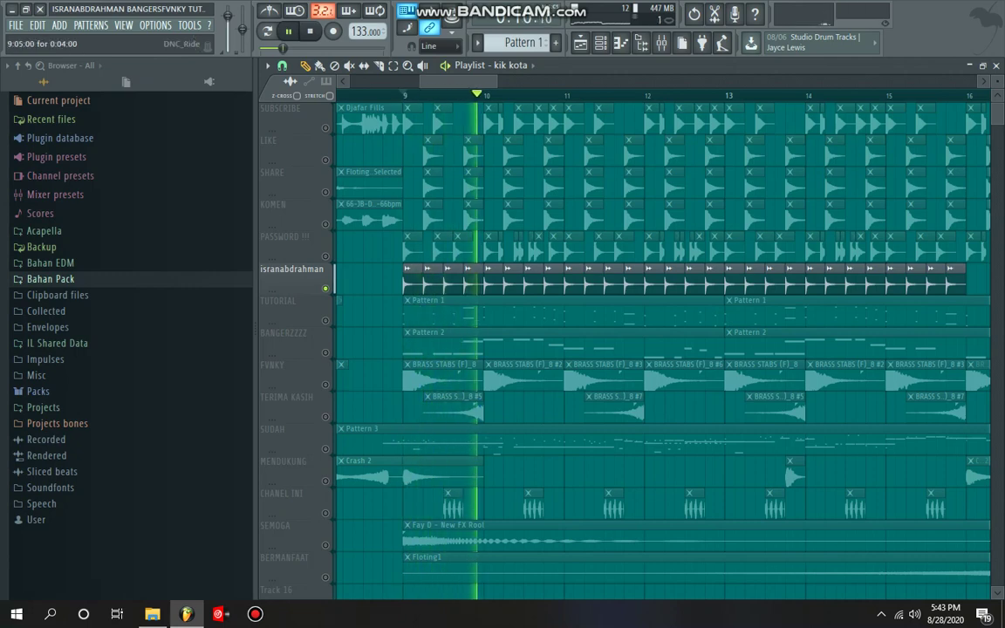
{"action": "double_click", "coordinate": [415, 284]}
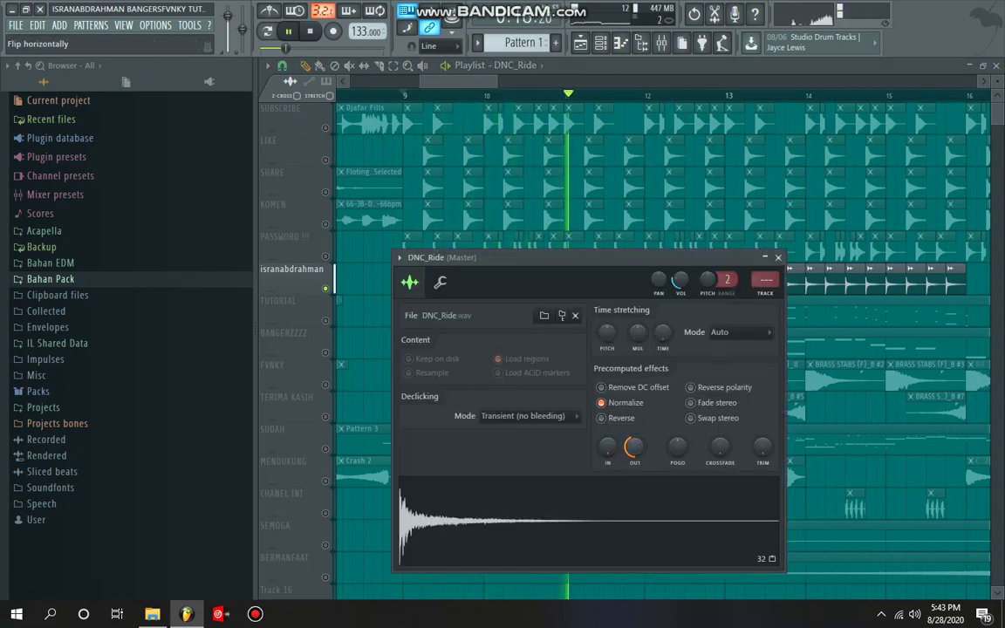
{"action": "left_click", "coordinate": [778, 257]}
{"action": "key", "text": "space"}
- Enable the PASSWORD !!!, KOMEN, SHARE, LIKE and SUBSCRIBE tracks and play the full drum section from bar 9
{"action": "left_click", "coordinate": [325, 256]}
{"action": "left_click", "coordinate": [325, 224]}
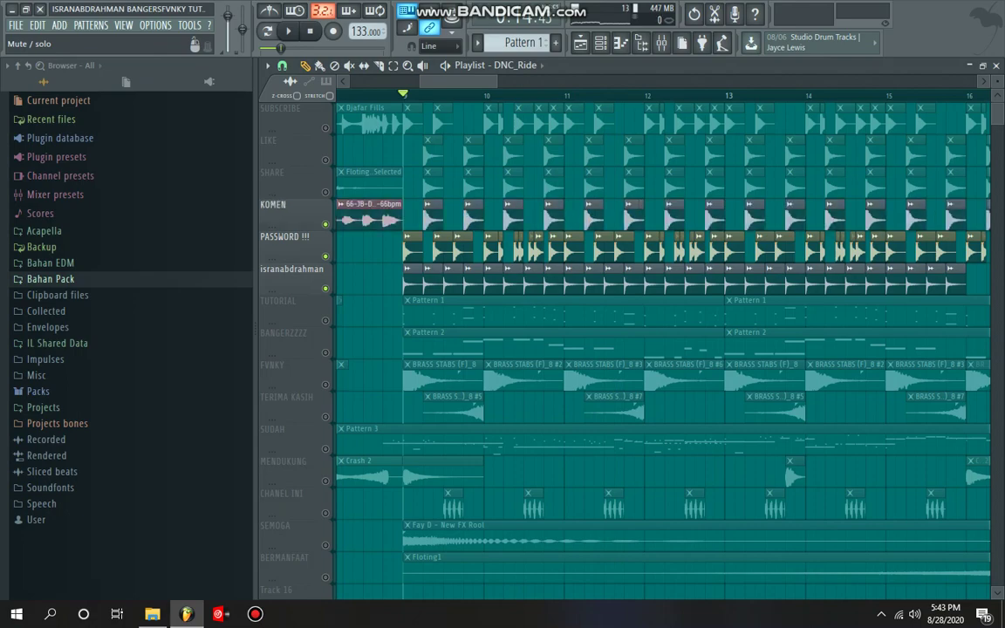
{"action": "left_click", "coordinate": [326, 192]}
{"action": "left_click", "coordinate": [325, 160]}
{"action": "left_click", "coordinate": [325, 127]}
{"action": "key", "text": "space"}
{"action": "scroll", "coordinate": [420, 148], "scroll_direction": "down", "scroll_amount": 6}
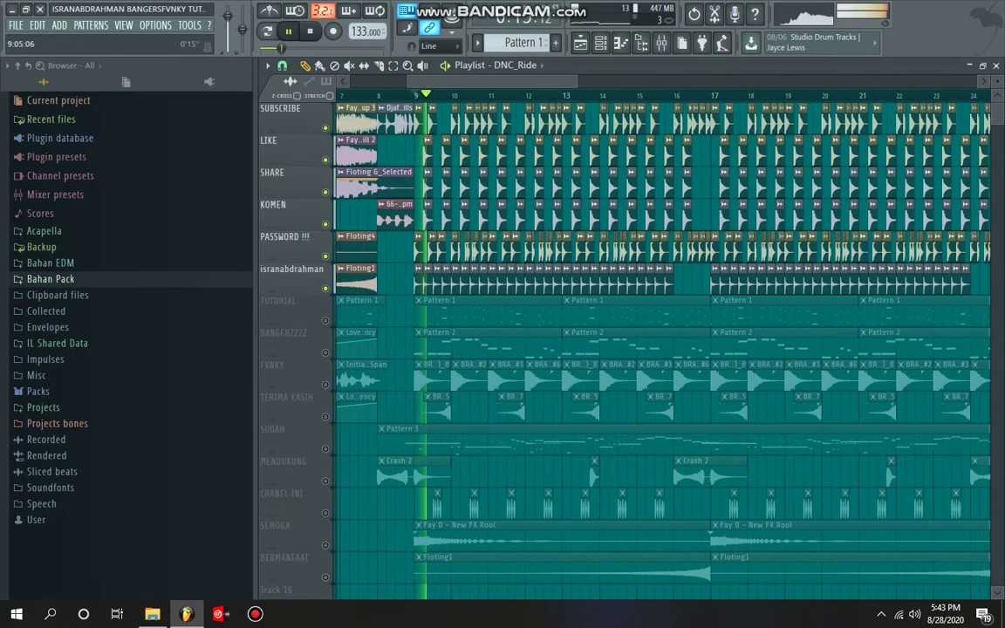
{"action": "scroll", "coordinate": [464, 95], "scroll_direction": "up", "scroll_amount": 4}
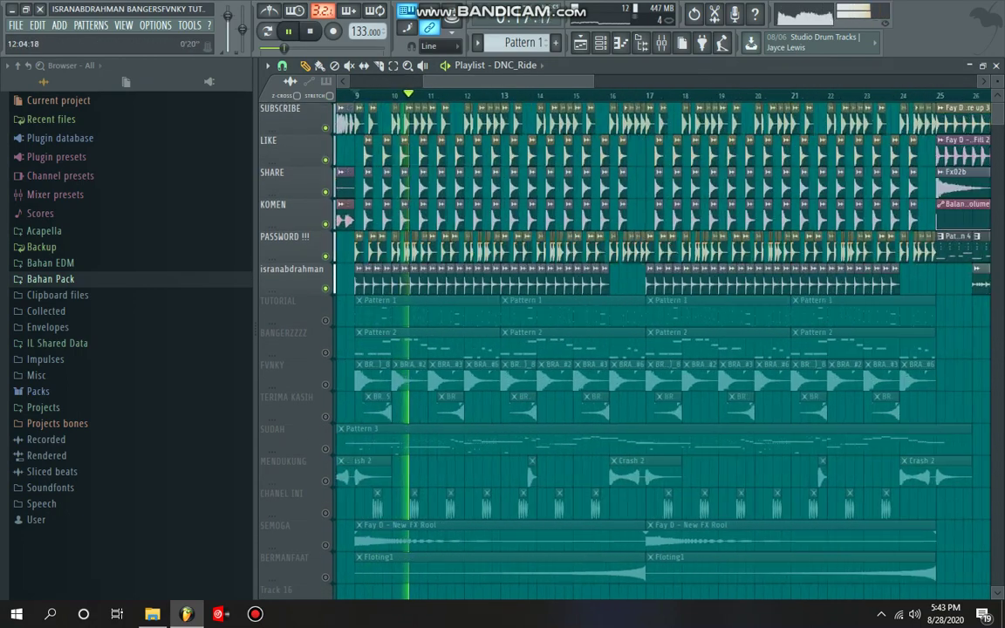
- Play the drum section from about bar 15 to hear the fill leading into bar 17
{"action": "left_click", "coordinate": [593, 94]}
{"action": "left_click_drag", "start_coordinate": [591, 81], "coordinate": [601, 82]}
{"action": "scroll", "coordinate": [601, 90], "scroll_direction": "up", "scroll_amount": 3}
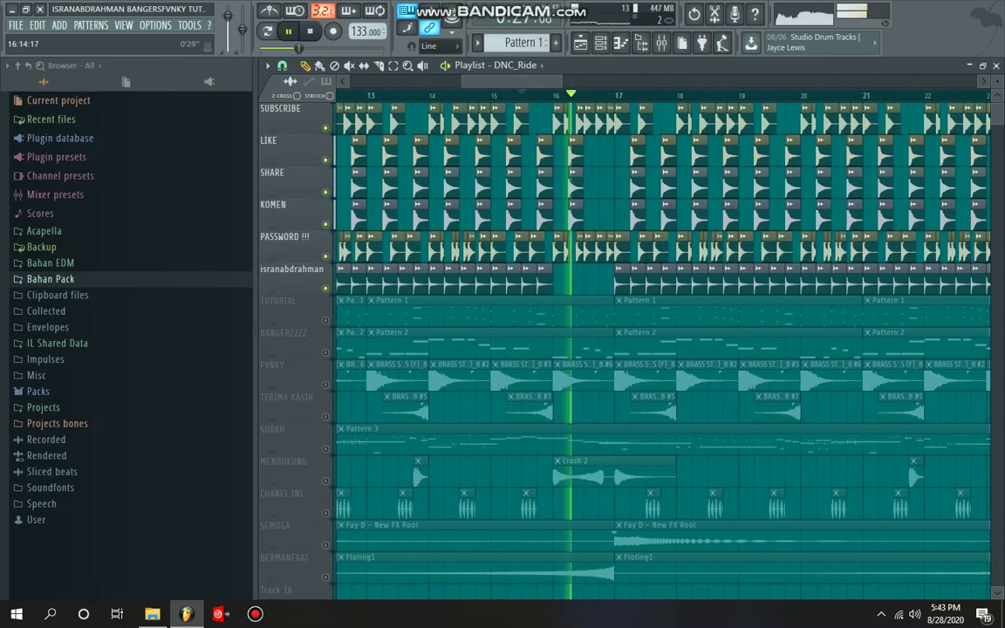
{"action": "scroll", "coordinate": [601, 90], "scroll_direction": "down", "scroll_amount": 1}
{"action": "scroll", "coordinate": [663, 349], "scroll_direction": "down", "scroll_amount": 4}
{"action": "key", "text": "space"}
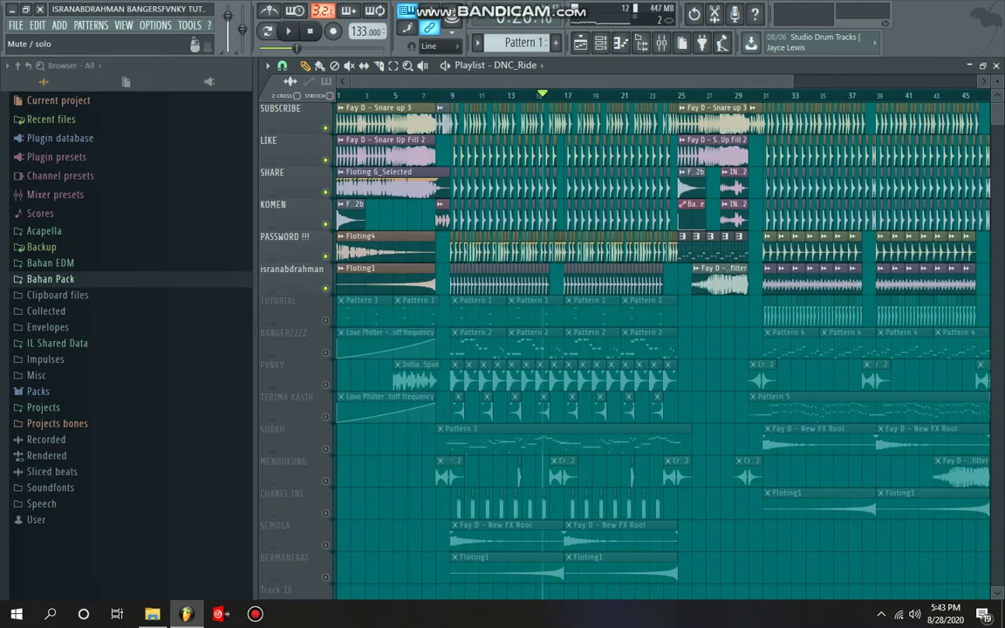
- Solo the TUTORIAL track and open Pattern 1's Classic rave notes in the piano roll
{"action": "scroll", "coordinate": [663, 349], "scroll_direction": "right", "scroll_amount": 3}
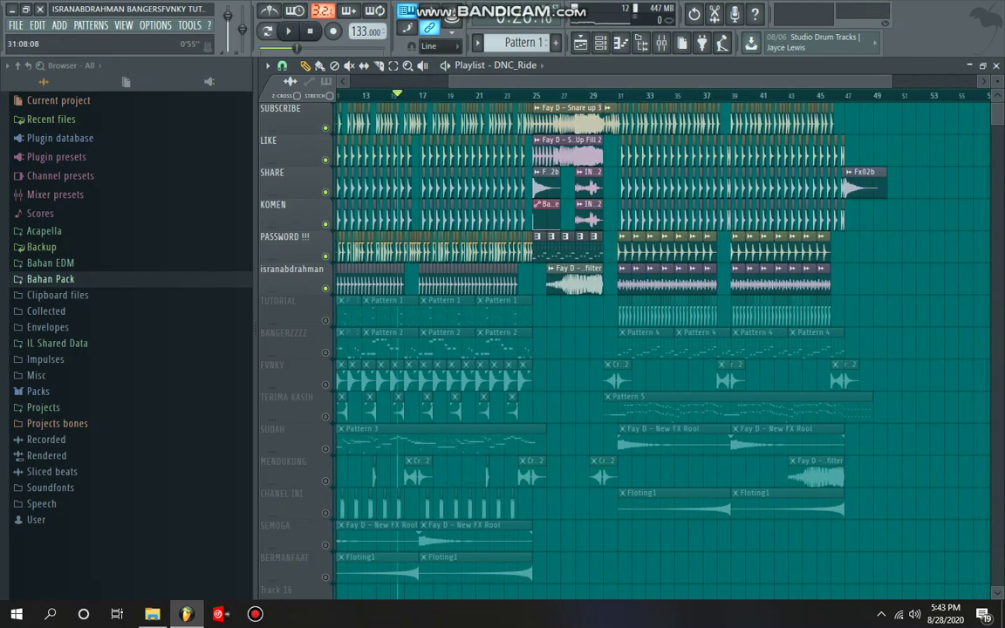
{"action": "left_click_drag", "start_coordinate": [577, 82], "coordinate": [474, 81]}
{"action": "scroll", "coordinate": [482, 245], "scroll_direction": "down", "scroll_amount": 2}
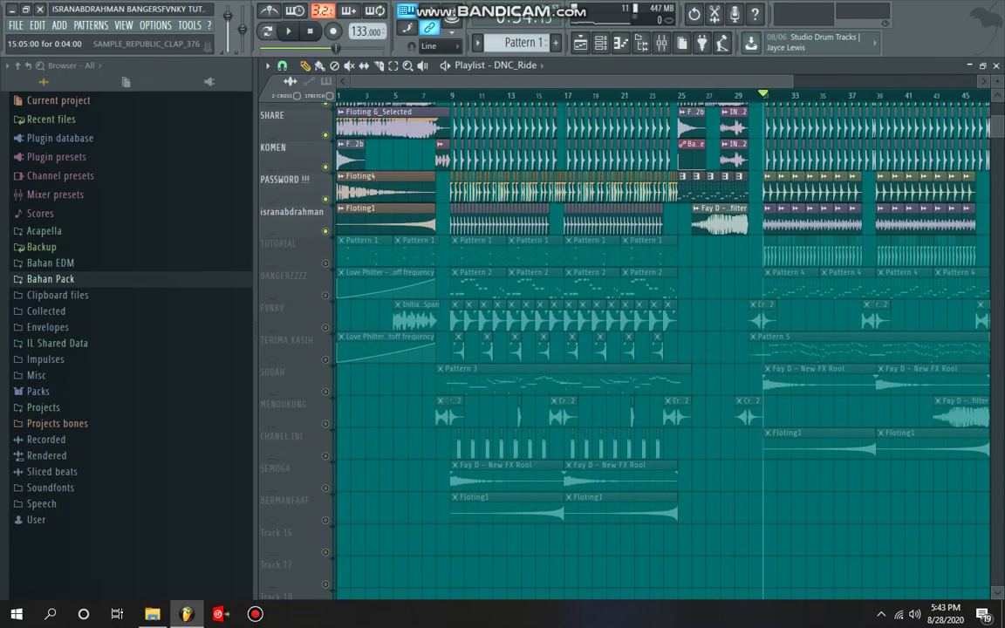
{"action": "right_click", "coordinate": [326, 257]}
{"action": "double_click", "coordinate": [377, 250]}
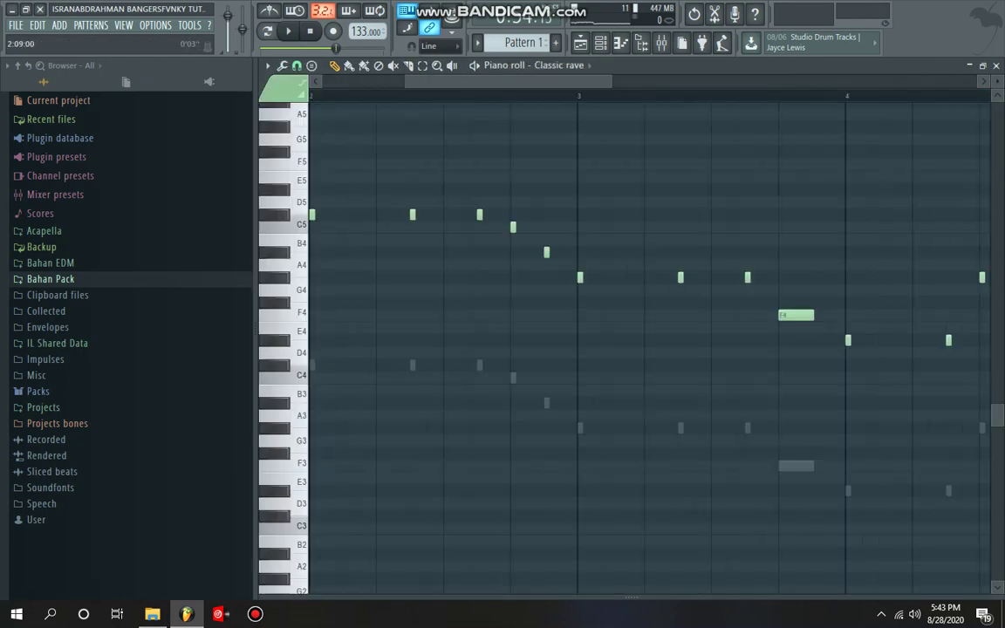
- Play back the Classic rave melody in the piano roll and return to the playlist
{"action": "scroll", "coordinate": [444, 253], "scroll_direction": "down", "scroll_amount": 3}
{"action": "key", "text": "space"}
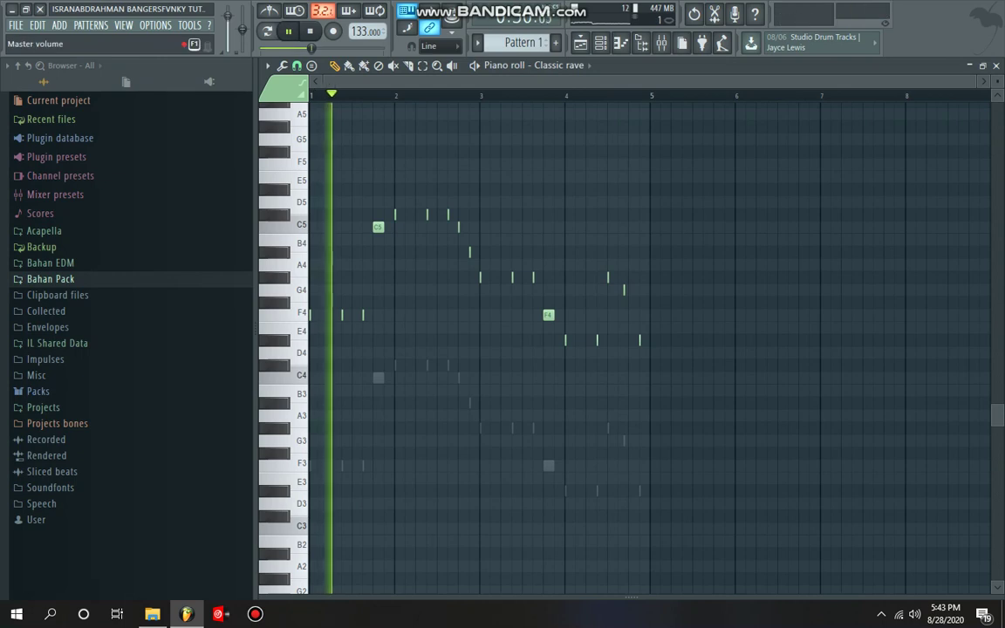
{"action": "key", "text": "space"}
{"action": "left_click", "coordinate": [580, 42]}
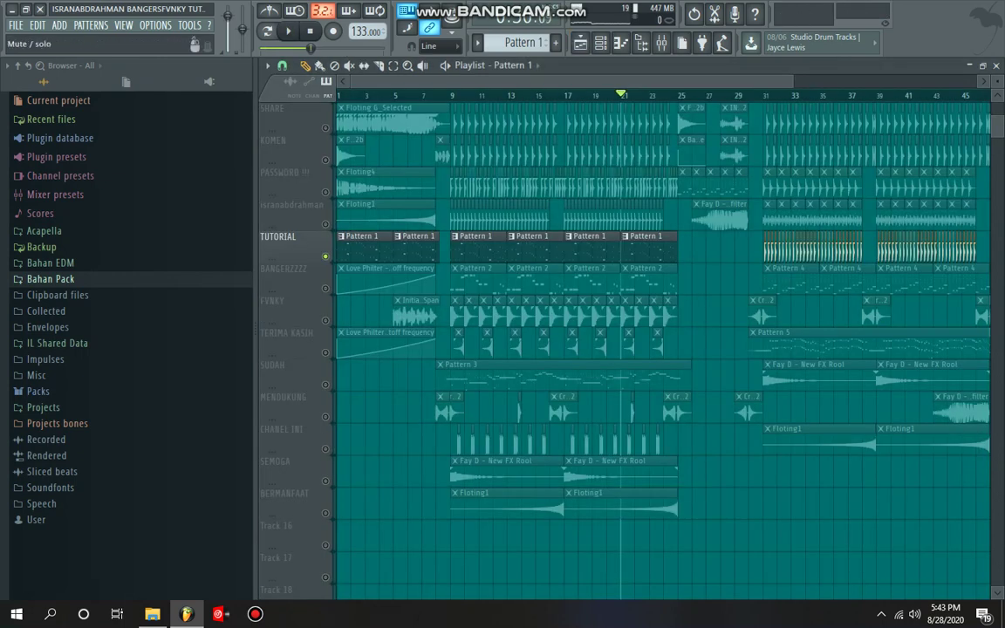
- Enable the TERIMA KASIH and BANGERZZZZ tracks, and play Pattern 1 on its own in the piano roll
{"action": "left_click", "coordinate": [325, 352]}
{"action": "left_click", "coordinate": [325, 288]}
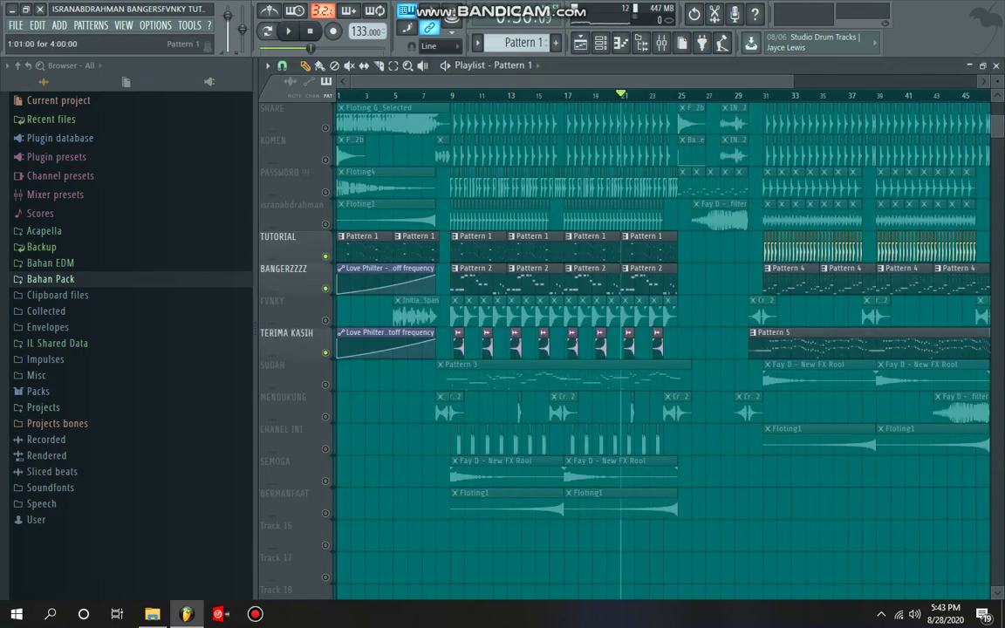
{"action": "key", "text": "space"}
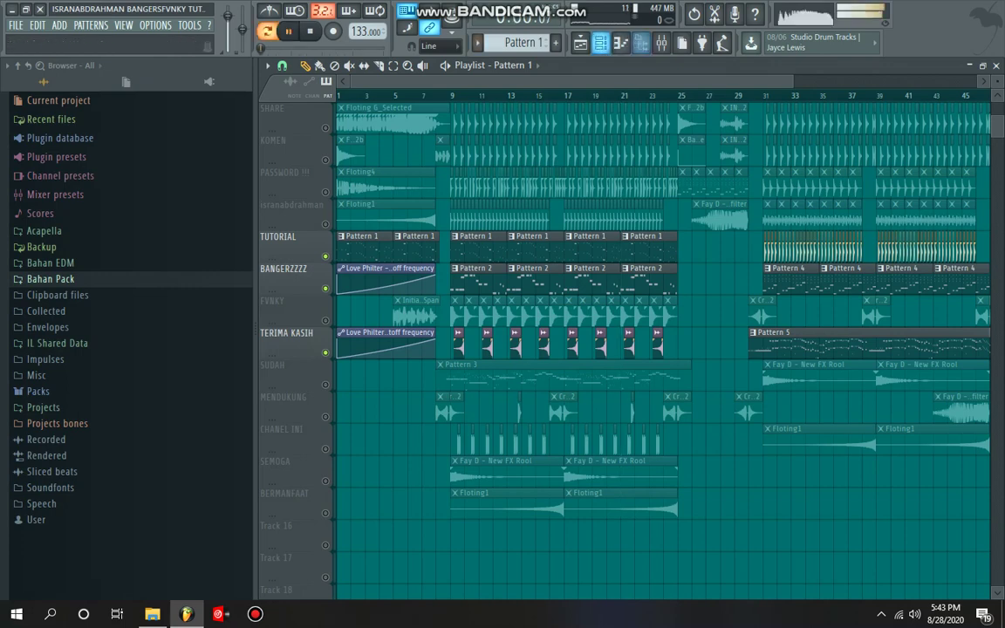
{"action": "key", "text": "F7"}
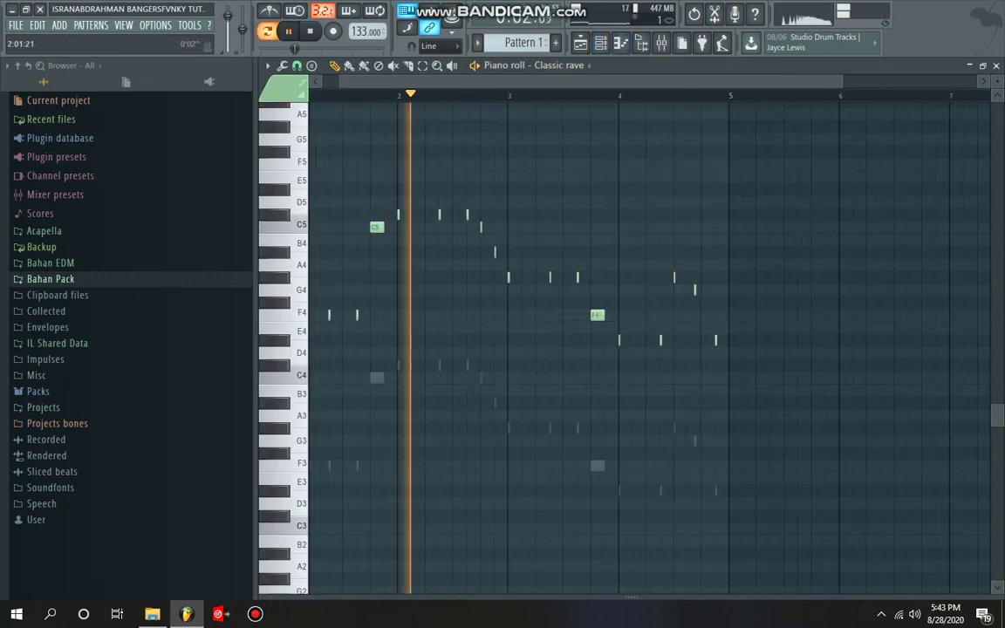
{"action": "left_click_drag", "start_coordinate": [825, 81], "coordinate": [676, 81]}
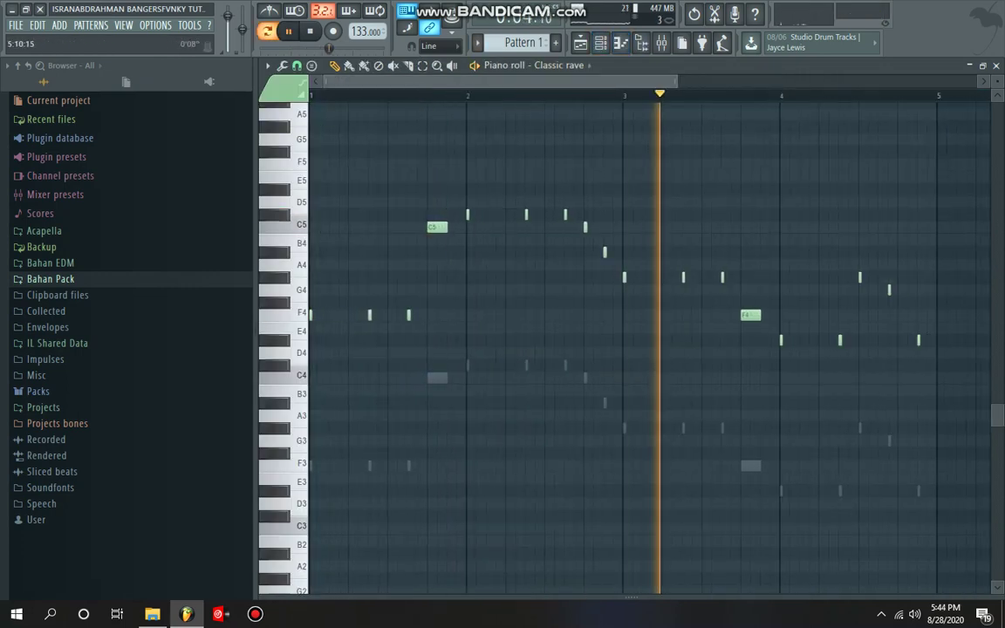
{"action": "key", "text": "space"}
- Show the channel rack and inspect the Classic rave channel's instrument, closing its window when done
{"action": "left_click", "coordinate": [601, 42]}
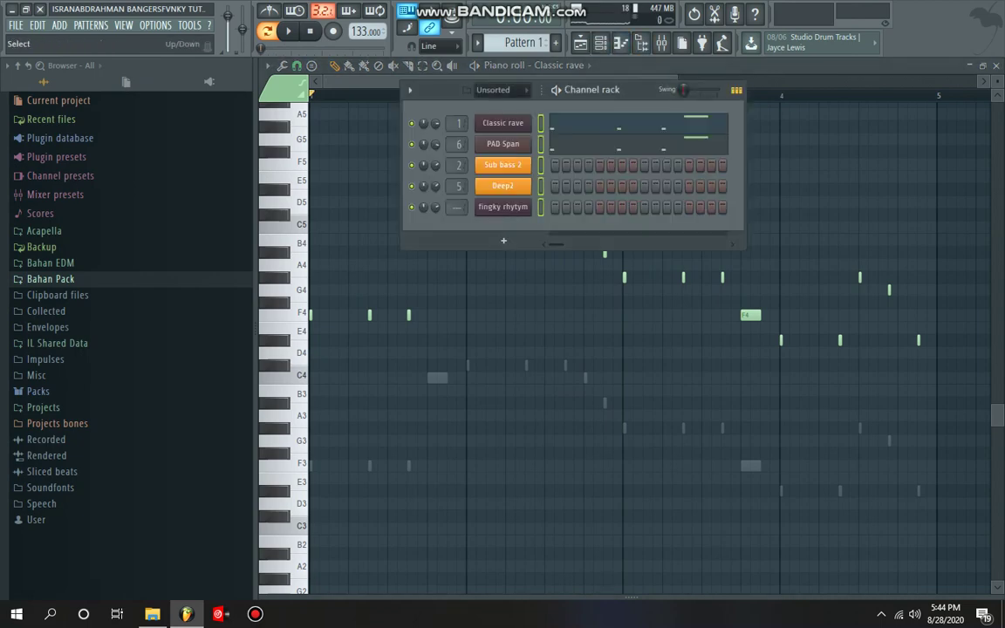
{"action": "left_click", "coordinate": [502, 123]}
{"action": "left_click_drag", "start_coordinate": [503, 123], "coordinate": [554, 81]}
{"action": "left_click", "coordinate": [933, 81]}
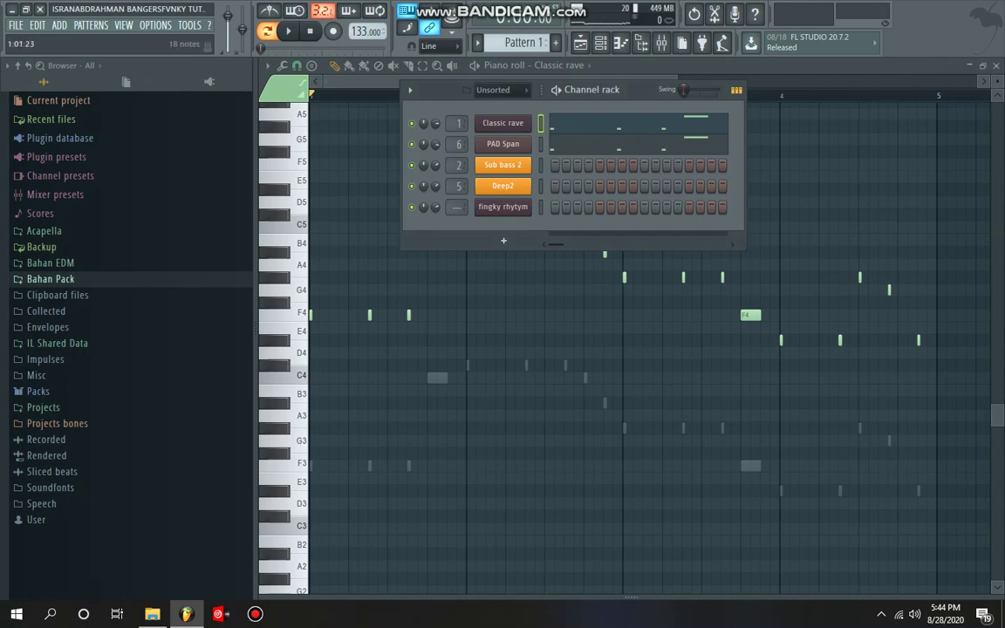
- Open the PAD Span channel's Sylenth1 instrument and play a test note to hear its sound
{"action": "left_click", "coordinate": [503, 144]}
{"action": "left_click_drag", "start_coordinate": [515, 73], "coordinate": [512, 80]}
{"action": "key", "text": "g"}
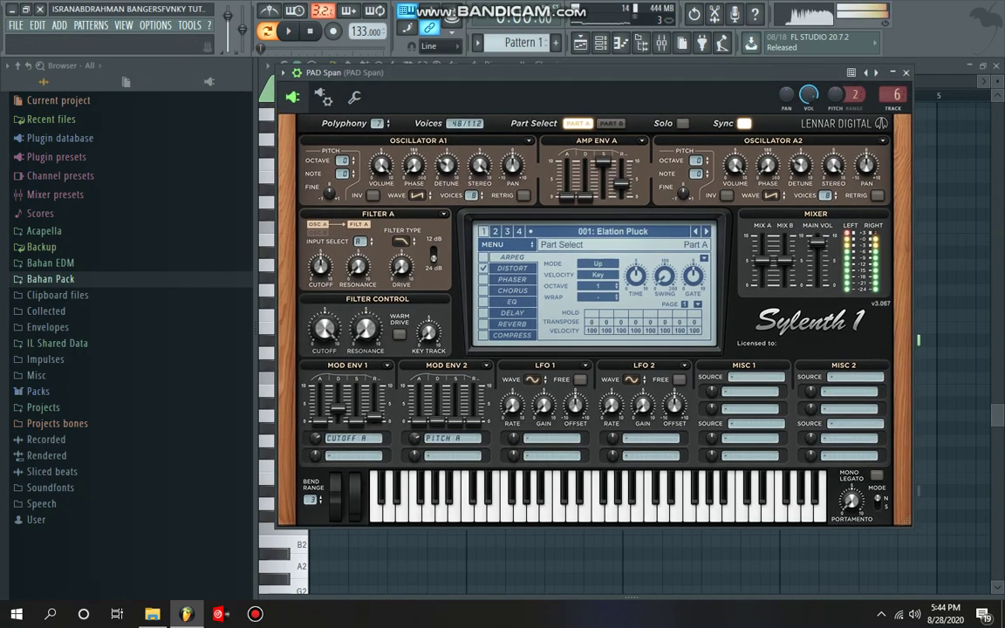
- Close the PAD Span instrument, play Pattern 1 in the piano roll with the channel rack hidden, and stop playback
{"action": "left_click", "coordinate": [906, 73]}
{"action": "key", "text": "space"}
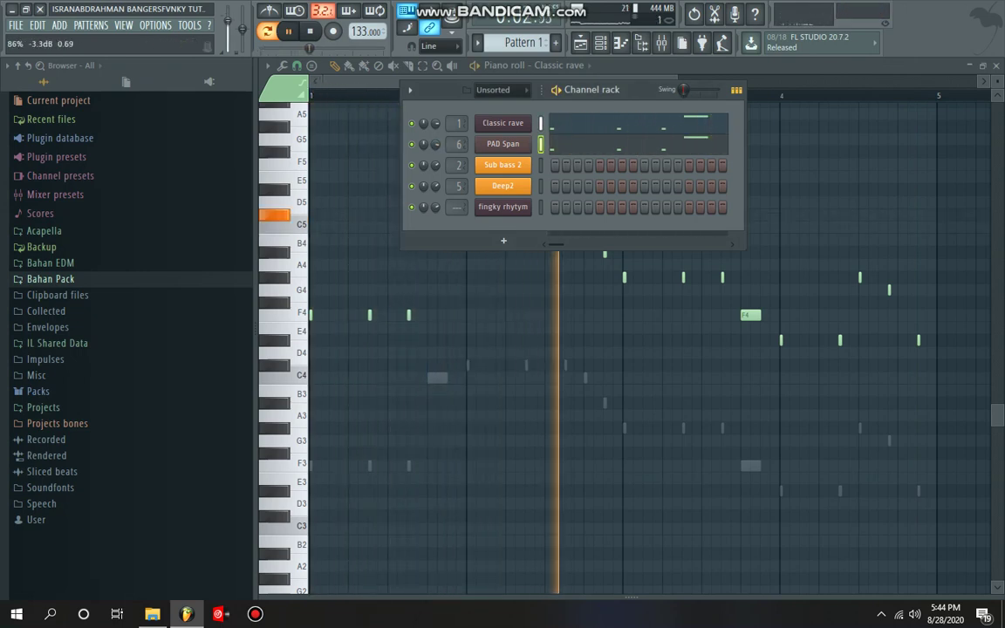
{"action": "key", "text": "F6"}
{"action": "scroll", "coordinate": [748, 178], "scroll_direction": "down", "scroll_amount": 2}
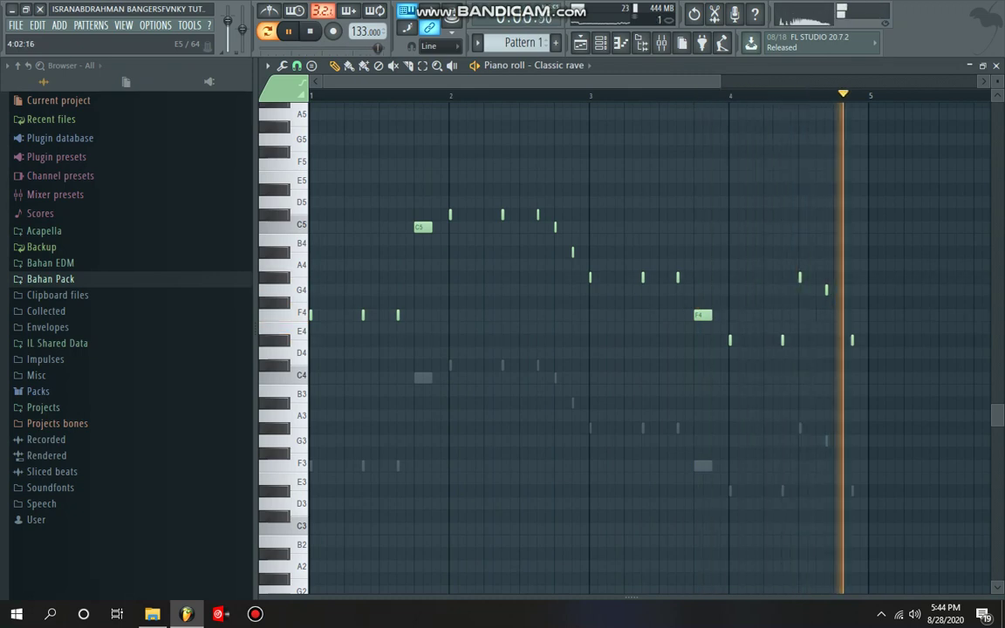
{"action": "key", "text": "space"}
- Switch to Pattern 2 and play its Sub bass 2 notes in the piano roll
{"action": "scroll", "coordinate": [520, 42], "scroll_direction": "up", "scroll_amount": 1}
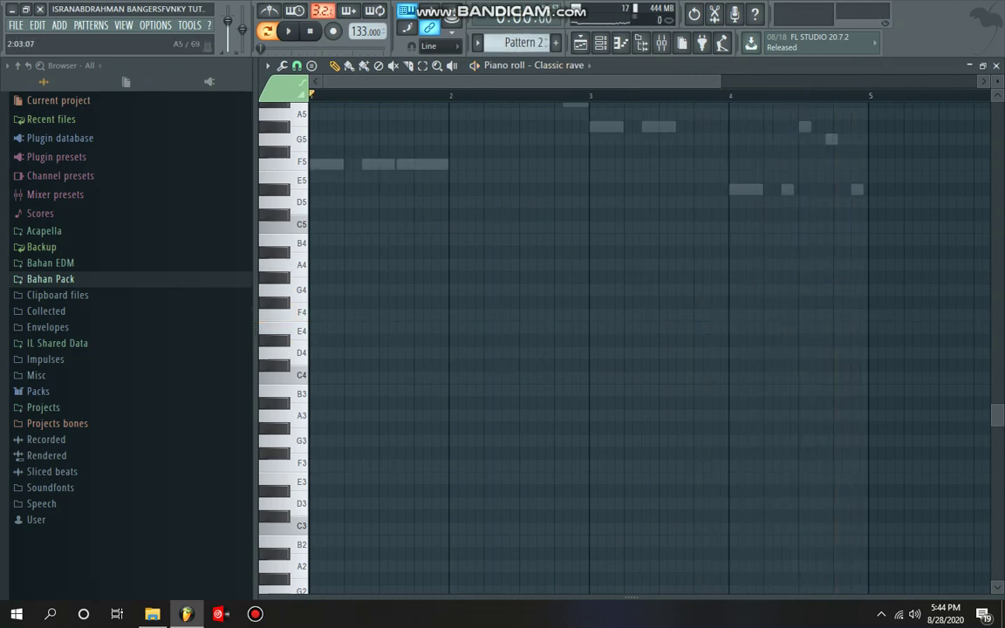
{"action": "scroll", "coordinate": [458, 261], "scroll_direction": "up", "scroll_amount": 4}
{"action": "key", "text": "space"}
{"action": "right_click", "coordinate": [434, 390]}
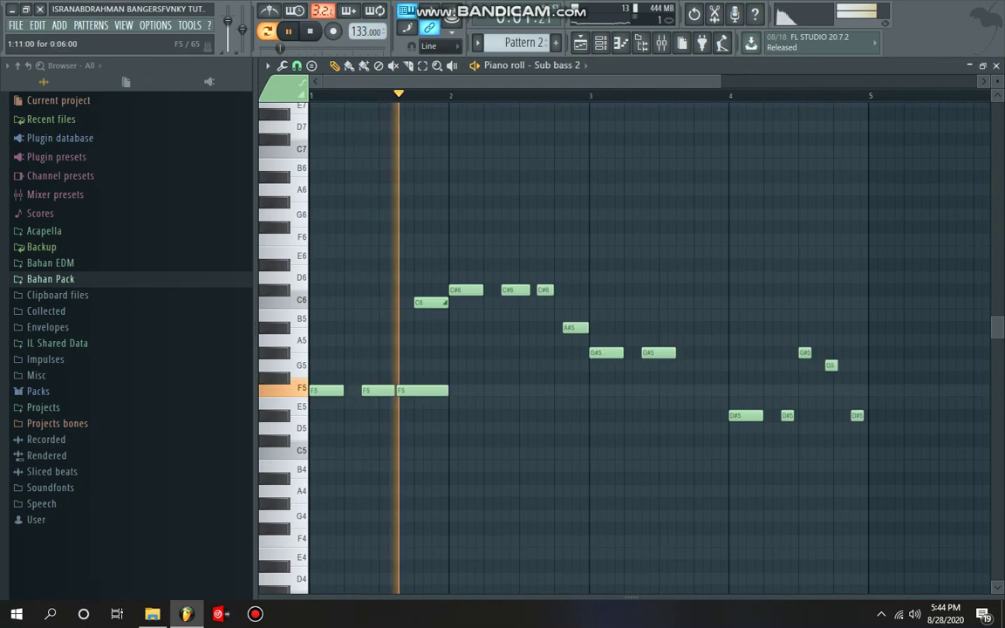
{"action": "left_click", "coordinate": [600, 43]}
{"action": "left_click", "coordinate": [601, 43]}
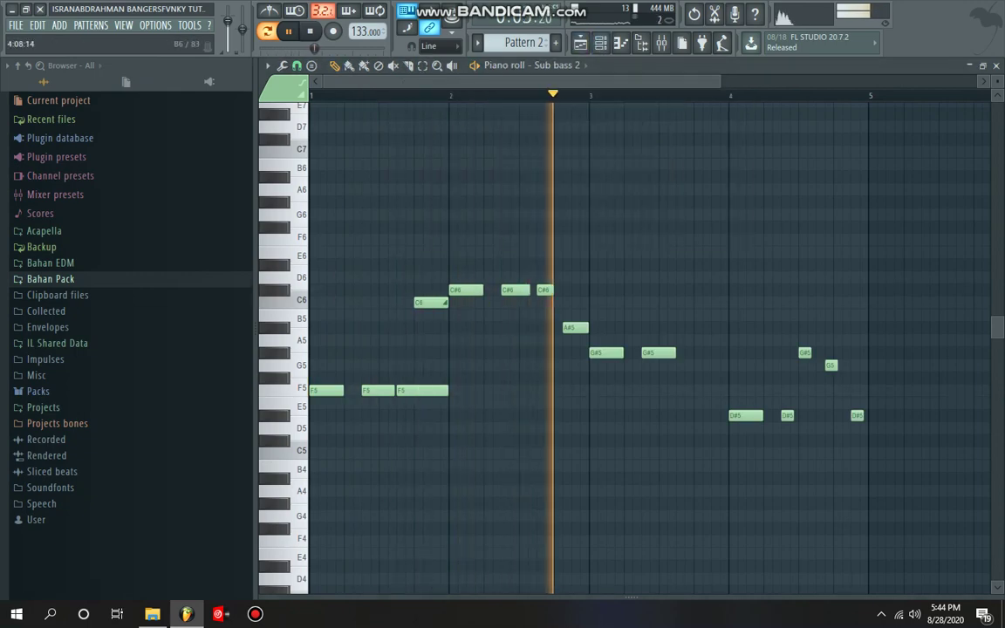
{"action": "key", "text": "space"}
- Inspect the Sub bass 2 channel's Sytrus instrument and its preset name, close it and replay Pattern 2
{"action": "left_click", "coordinate": [600, 42]}
{"action": "left_click", "coordinate": [503, 165]}
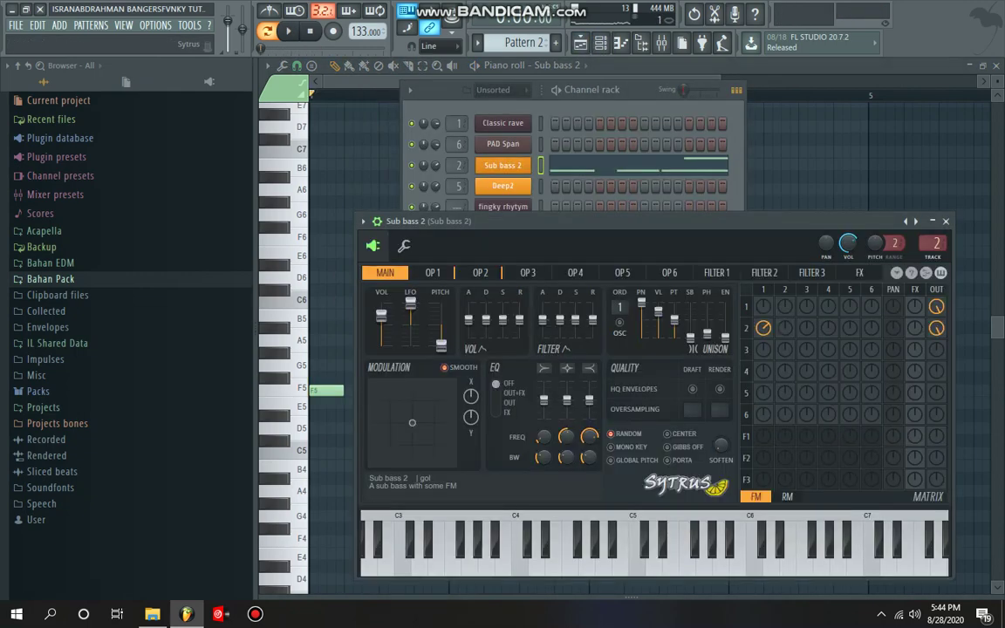
{"action": "left_click_drag", "start_coordinate": [532, 222], "coordinate": [477, 129]}
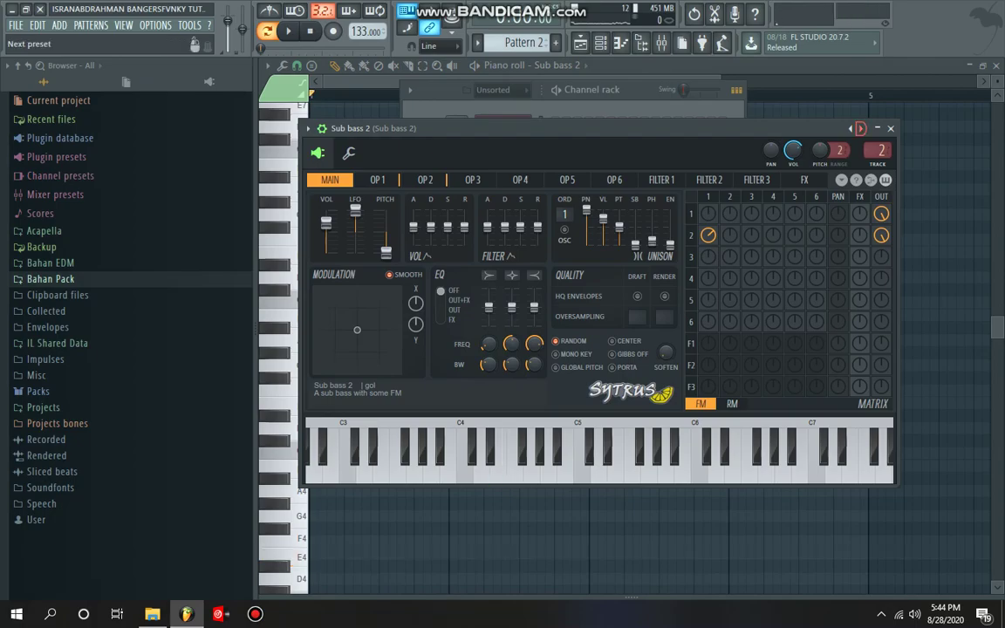
{"action": "right_click", "coordinate": [861, 128]}
{"action": "left_click", "coordinate": [218, 35]}
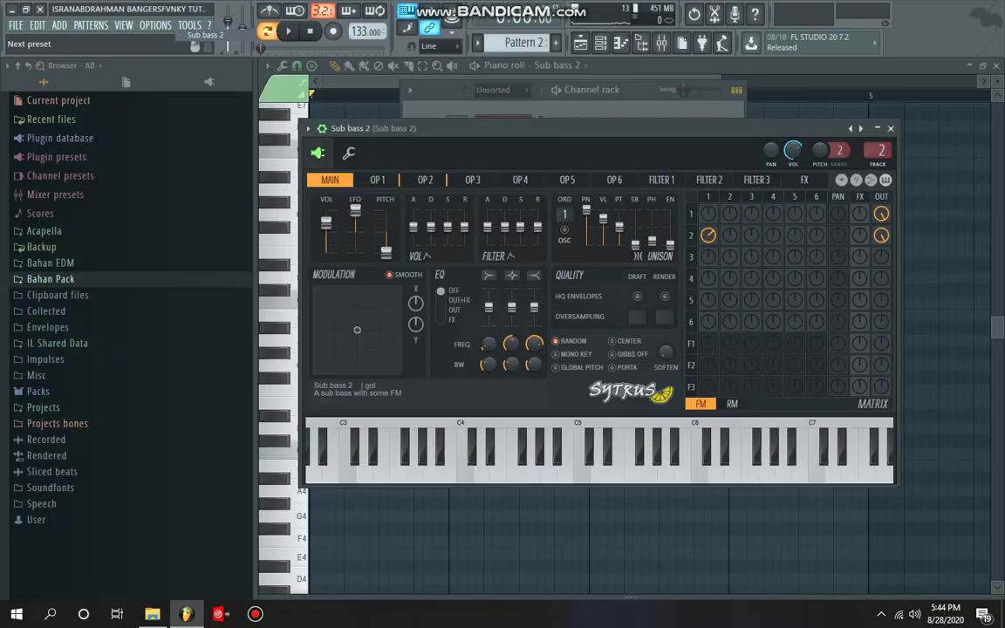
{"action": "left_click", "coordinate": [891, 128]}
{"action": "left_click", "coordinate": [738, 89]}
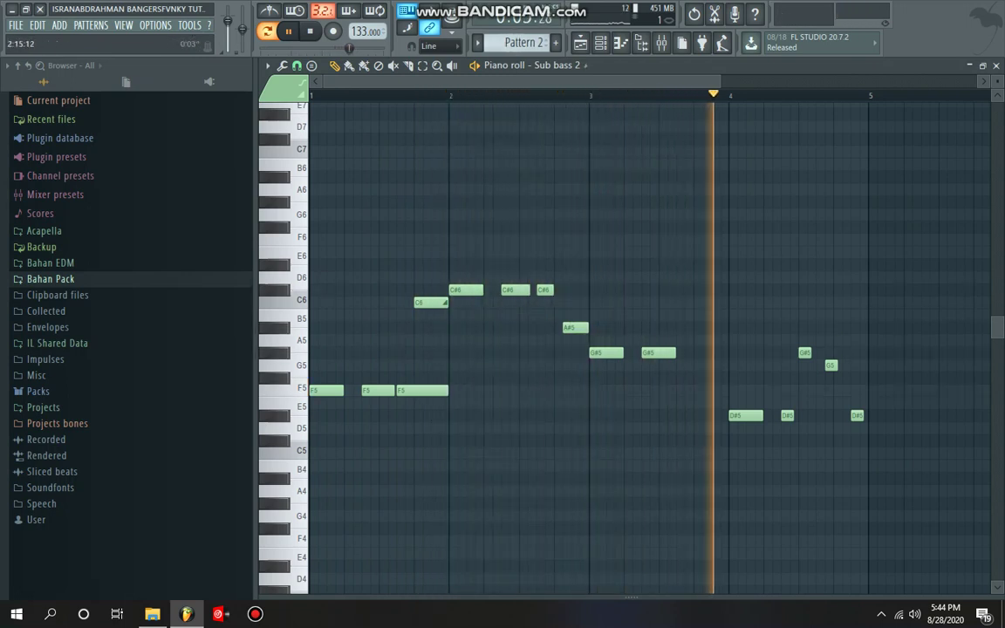
{"action": "key", "text": "space"}
- Switch to Pattern 3 and show only the Harmor group in the channel rack
{"action": "scroll", "coordinate": [517, 42], "scroll_direction": "down", "scroll_amount": 1}
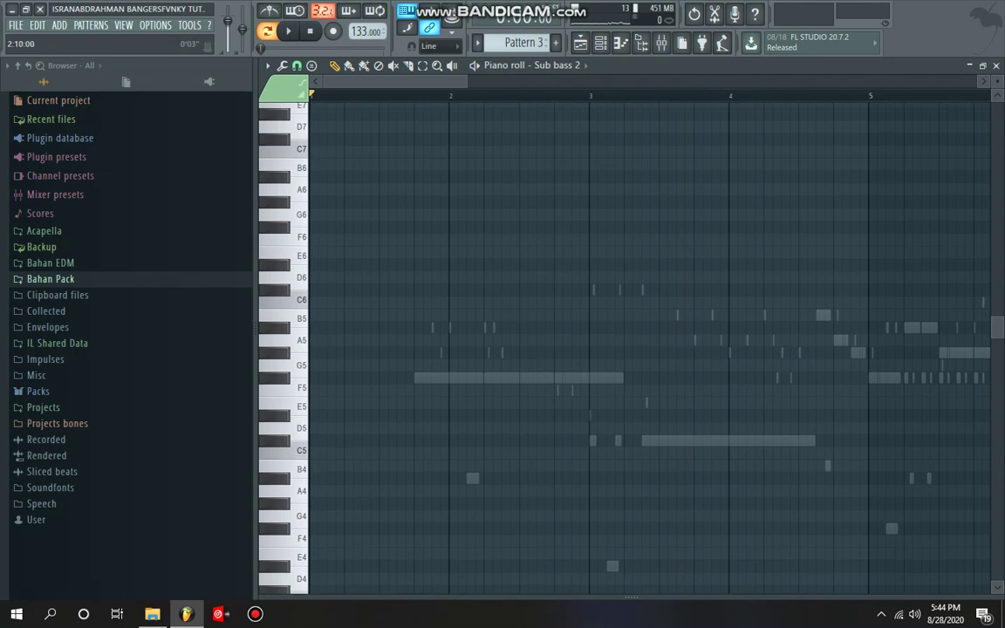
{"action": "left_click", "coordinate": [600, 42]}
{"action": "left_click", "coordinate": [502, 90]}
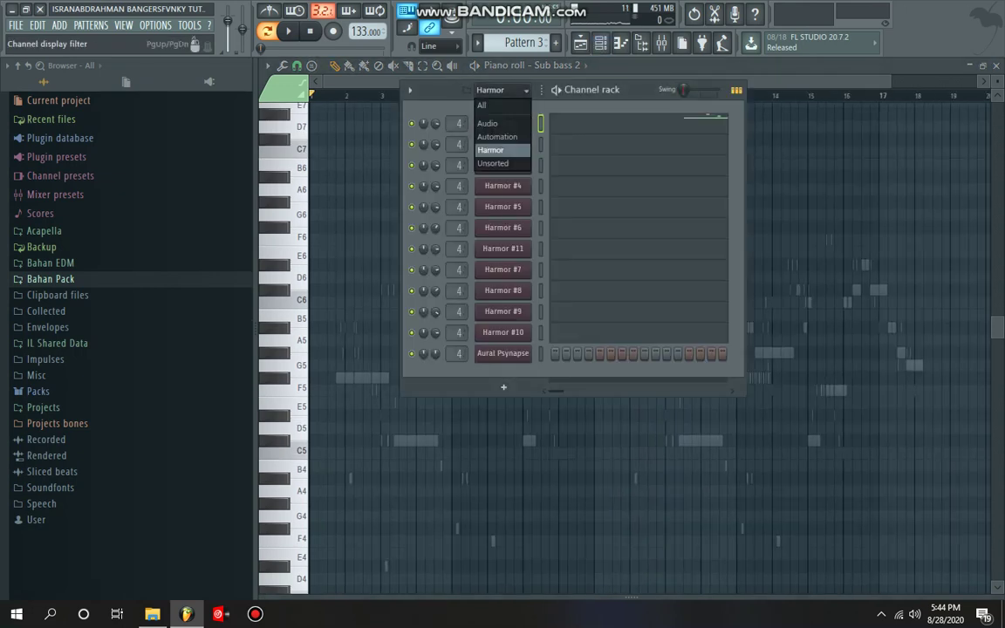
{"action": "left_click", "coordinate": [490, 150]}
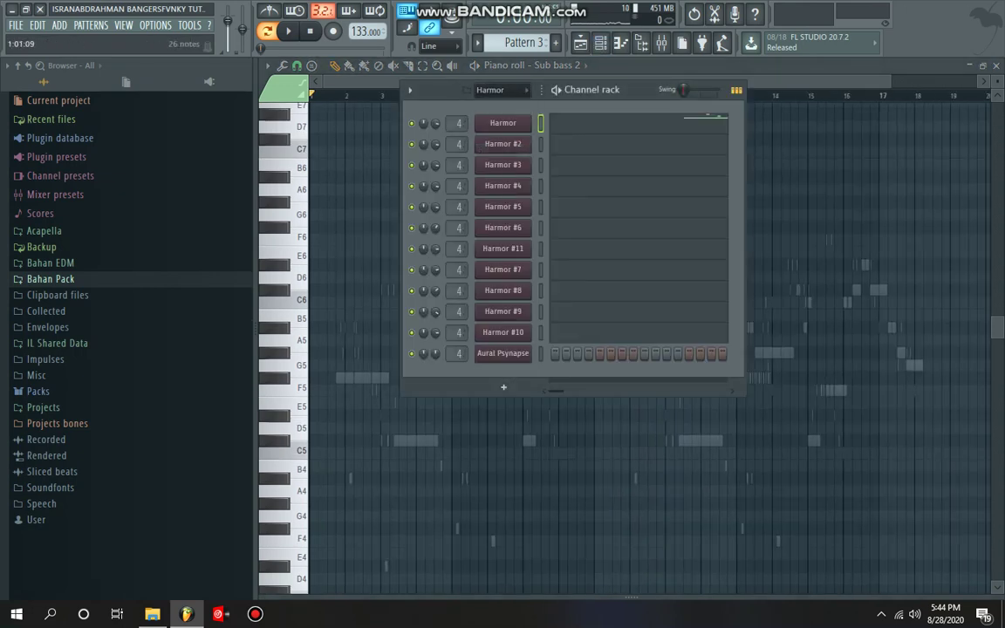
- Inspect the Harmor mixer track's Fruity Reeverb, Fruity parametric EQ 2 and Kickstart effects
{"action": "left_click", "coordinate": [580, 43]}
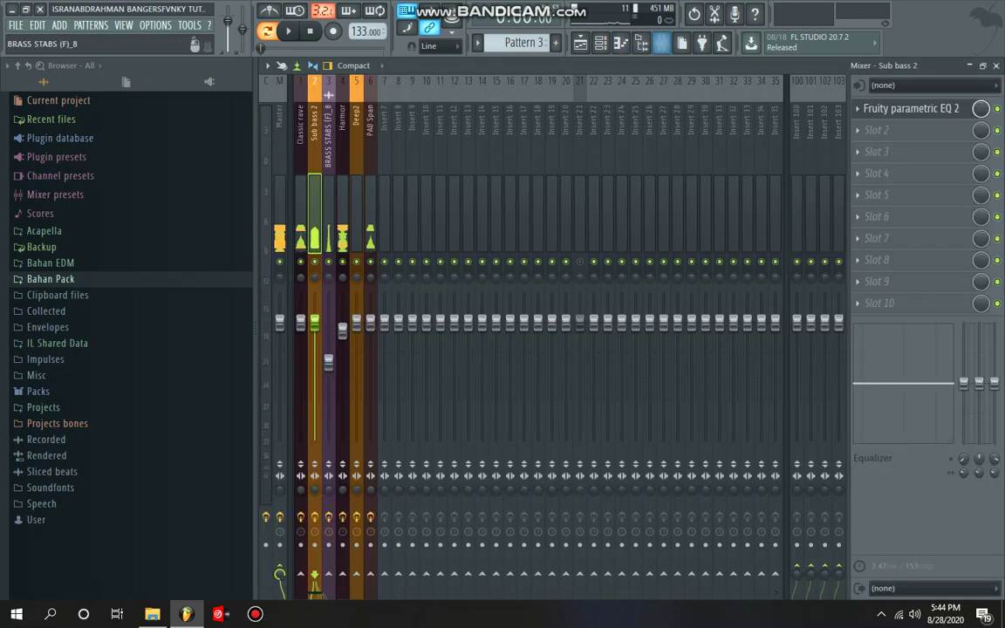
{"action": "left_click", "coordinate": [342, 586]}
{"action": "left_click", "coordinate": [895, 130]}
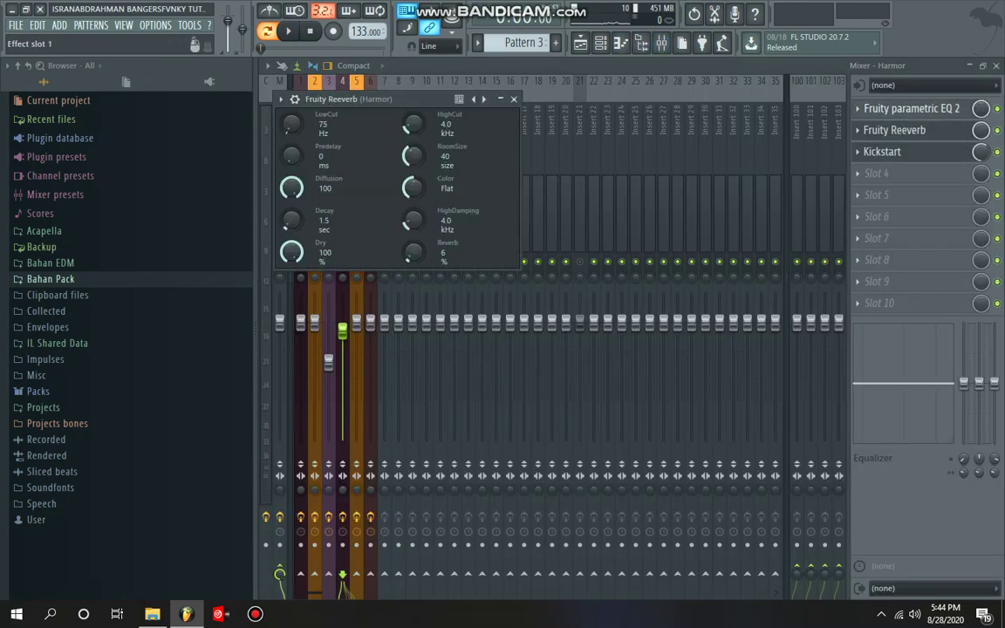
{"action": "left_click", "coordinate": [910, 109]}
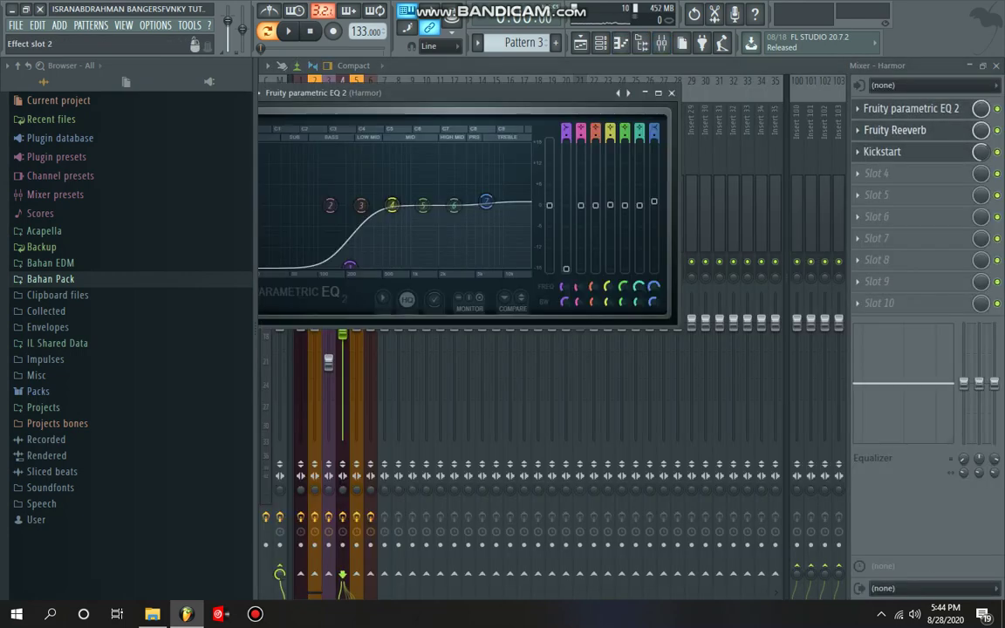
{"action": "left_click", "coordinate": [895, 152]}
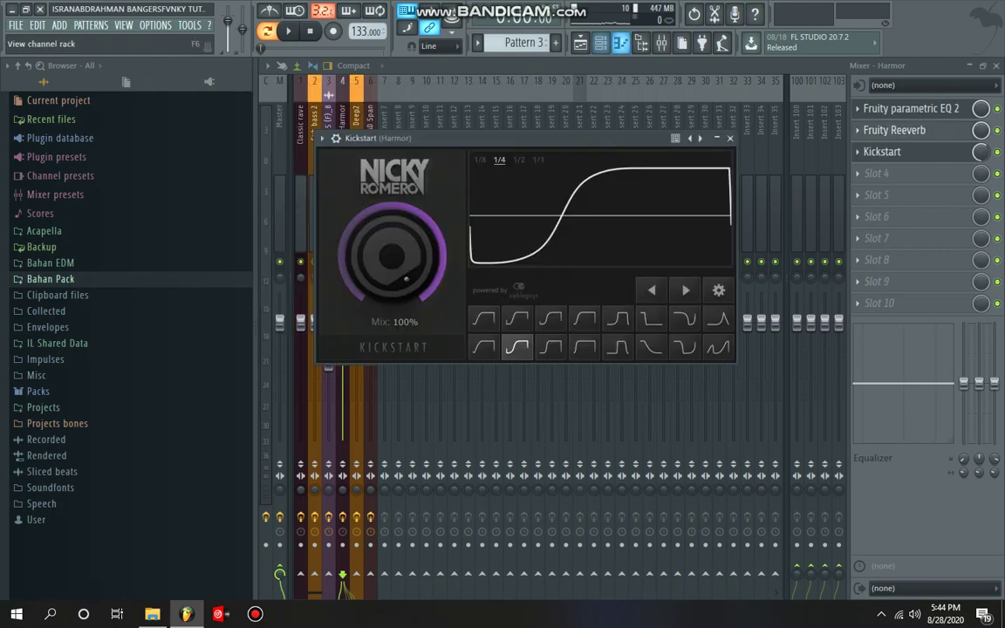
- Return to the playlist, enable all muted tracks, and play the full arrangement from the start
{"action": "key", "text": "F5"}
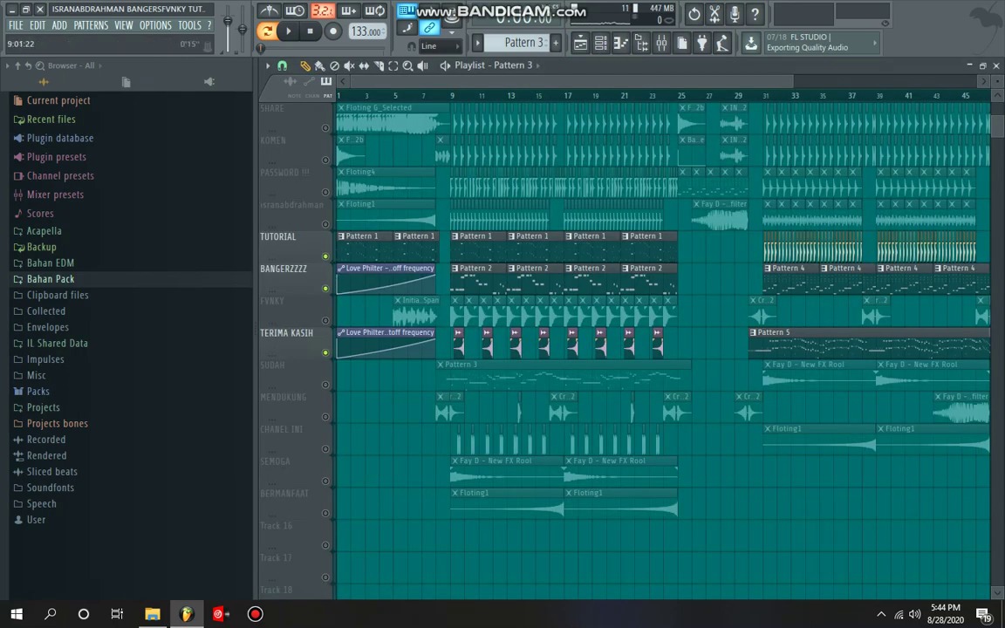
{"action": "left_click_drag", "start_coordinate": [326, 513], "coordinate": [326, 128]}
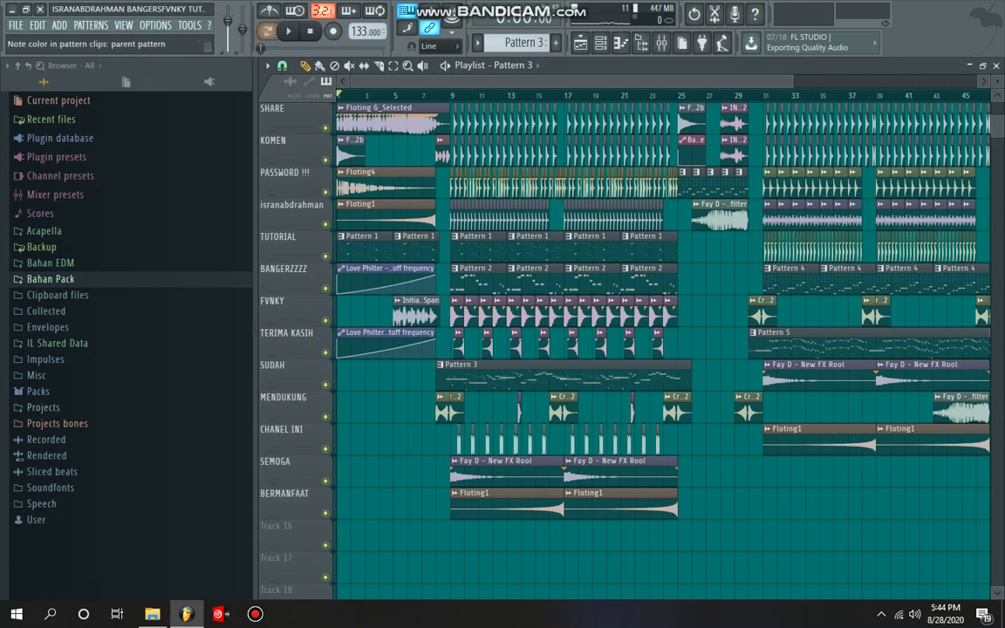
{"action": "key", "text": "space"}
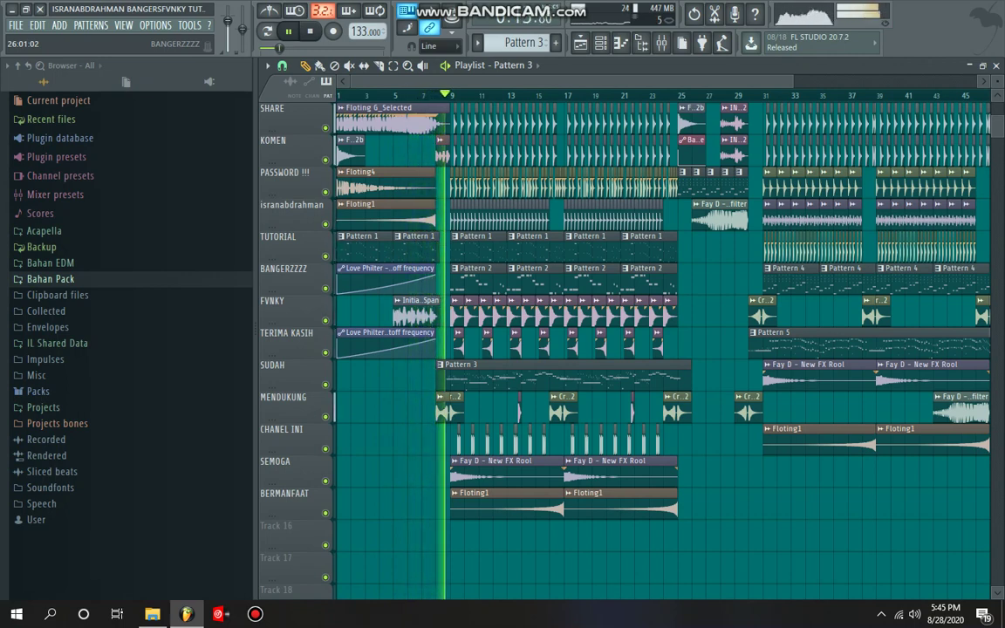
{"action": "key", "text": "space"}
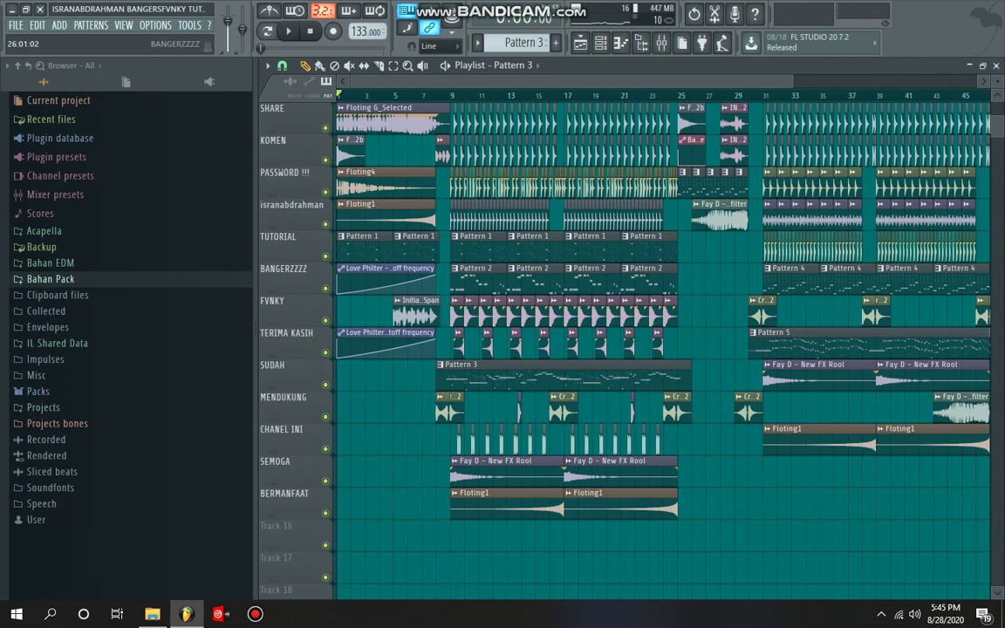
- Play Pattern 3 in the piano roll while stepping through the Harmor to Harmor #4 notes, and return to the playlist
{"action": "double_click", "coordinate": [517, 378]}
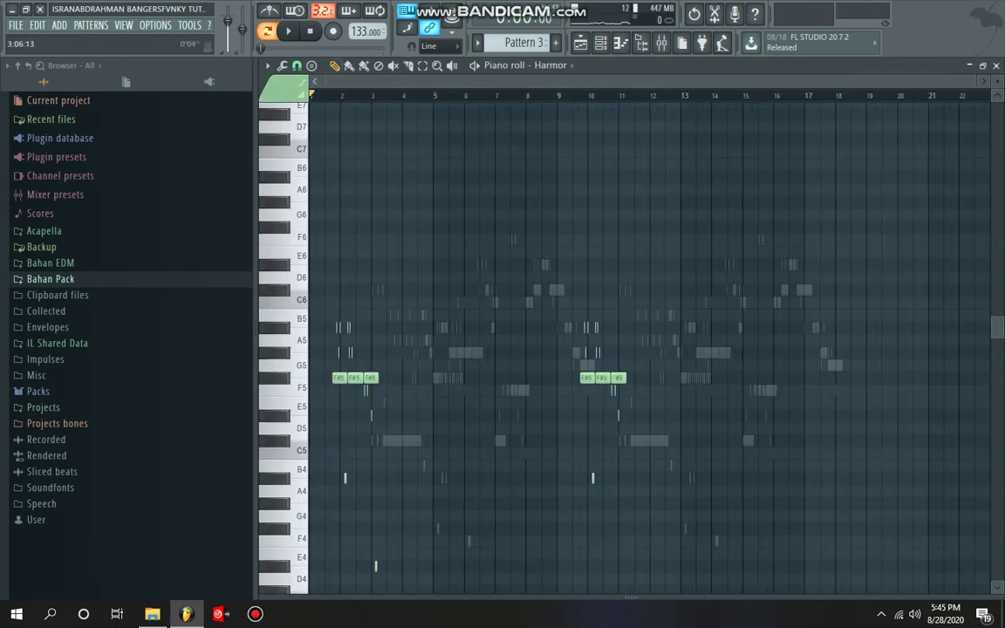
{"action": "scroll", "coordinate": [384, 95], "scroll_direction": "up", "scroll_amount": 3}
{"action": "left_click_drag", "start_coordinate": [380, 81], "coordinate": [331, 81]}
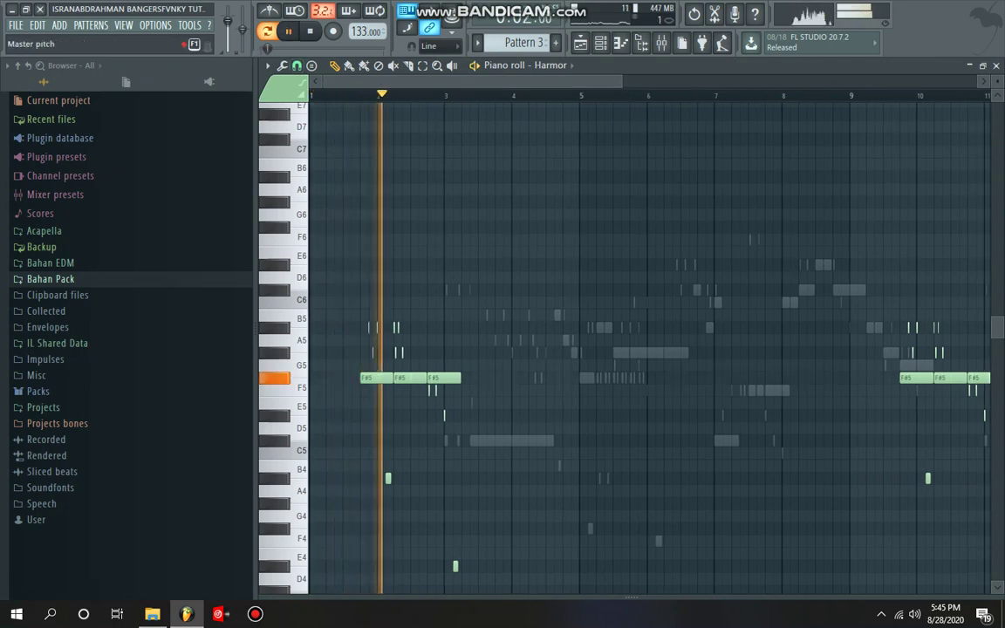
{"action": "right_click", "coordinate": [504, 441]}
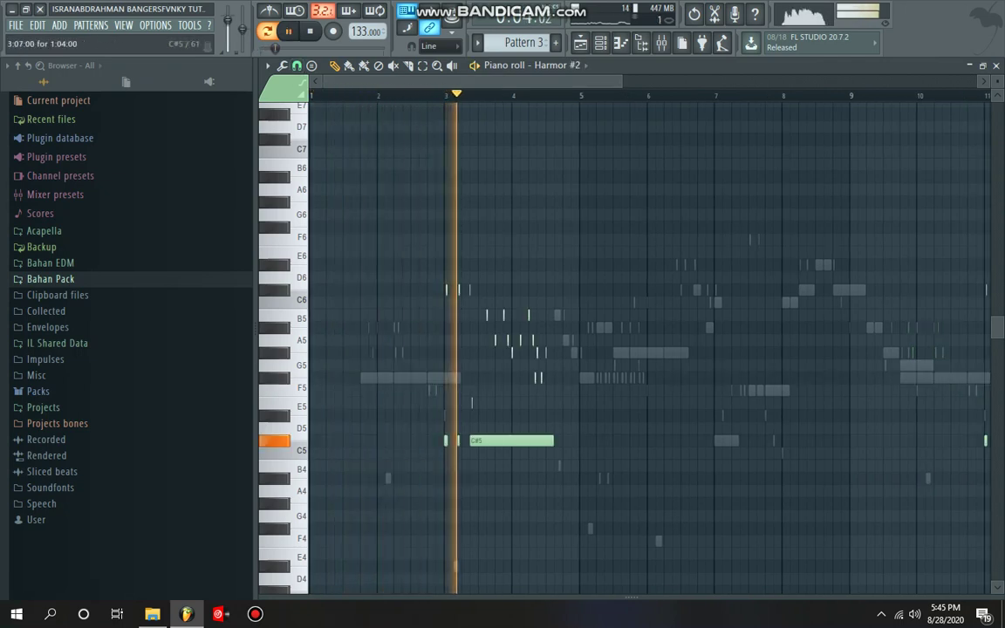
{"action": "right_click", "coordinate": [557, 315]}
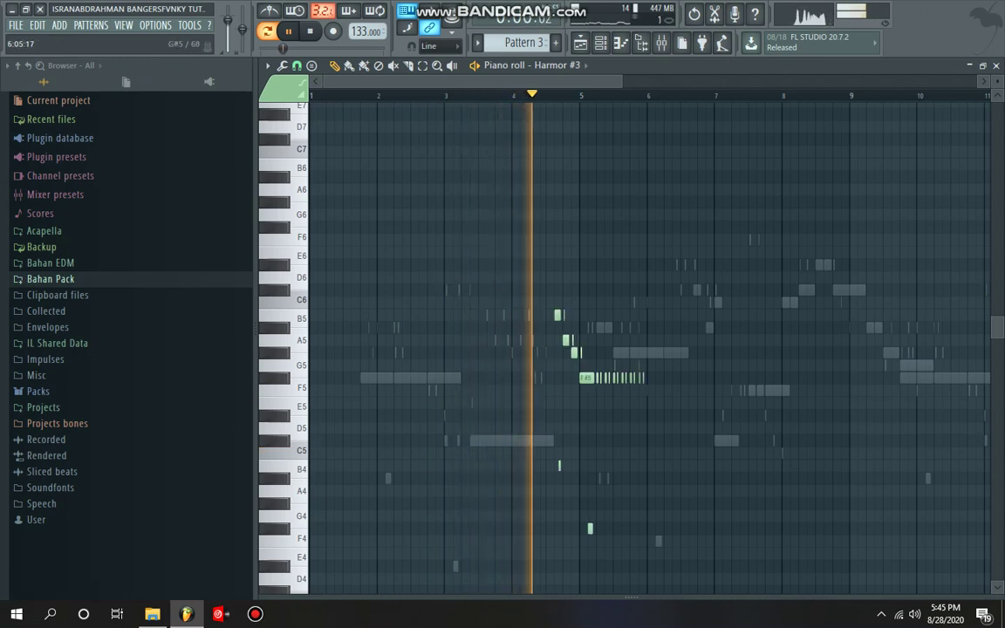
{"action": "right_click", "coordinate": [607, 328]}
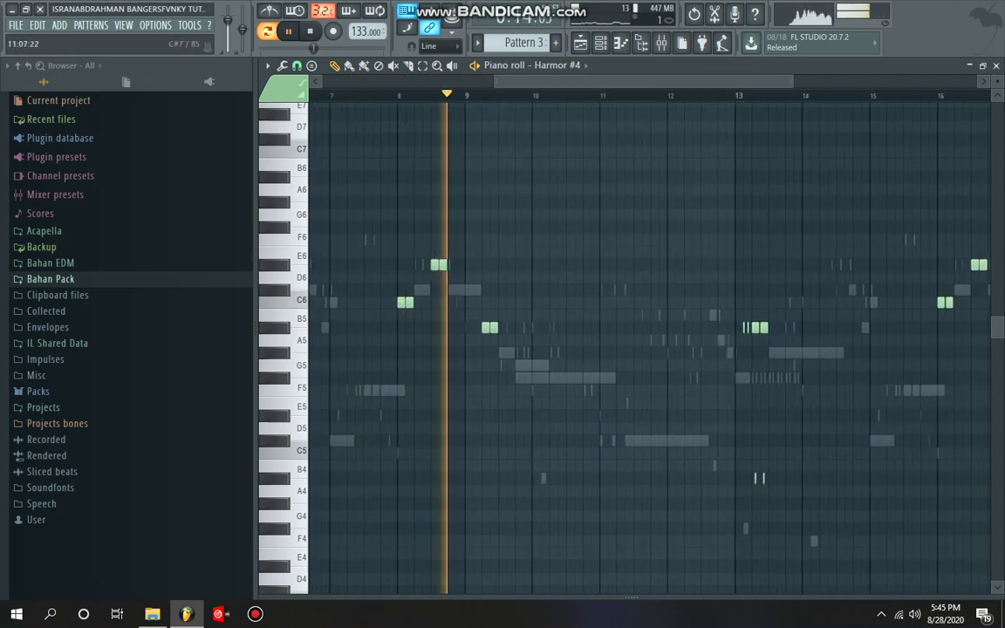
{"action": "scroll", "coordinate": [628, 349], "scroll_direction": "down", "scroll_amount": 2}
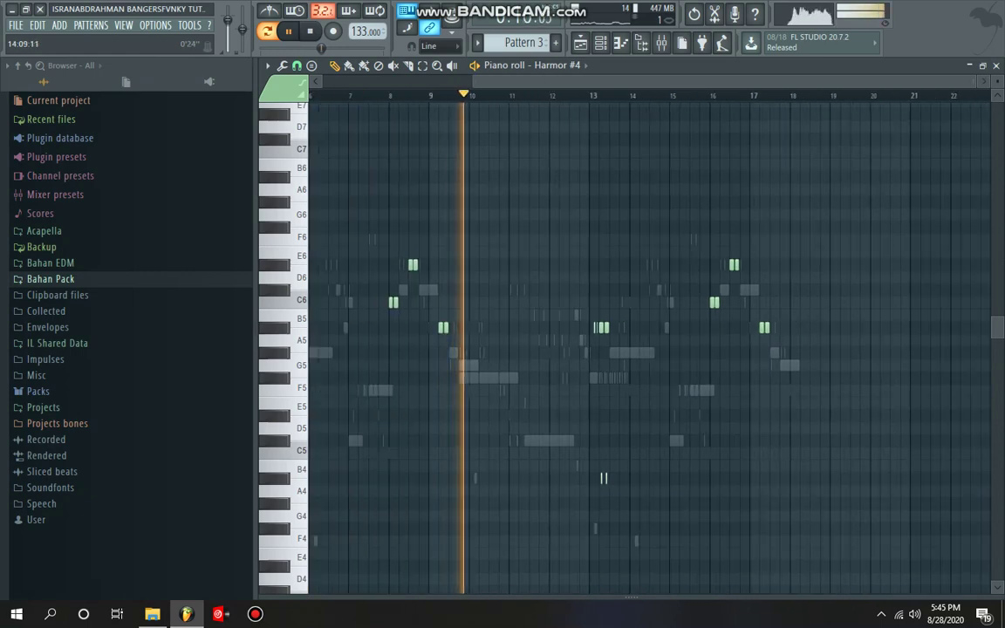
{"action": "key", "text": "F5"}
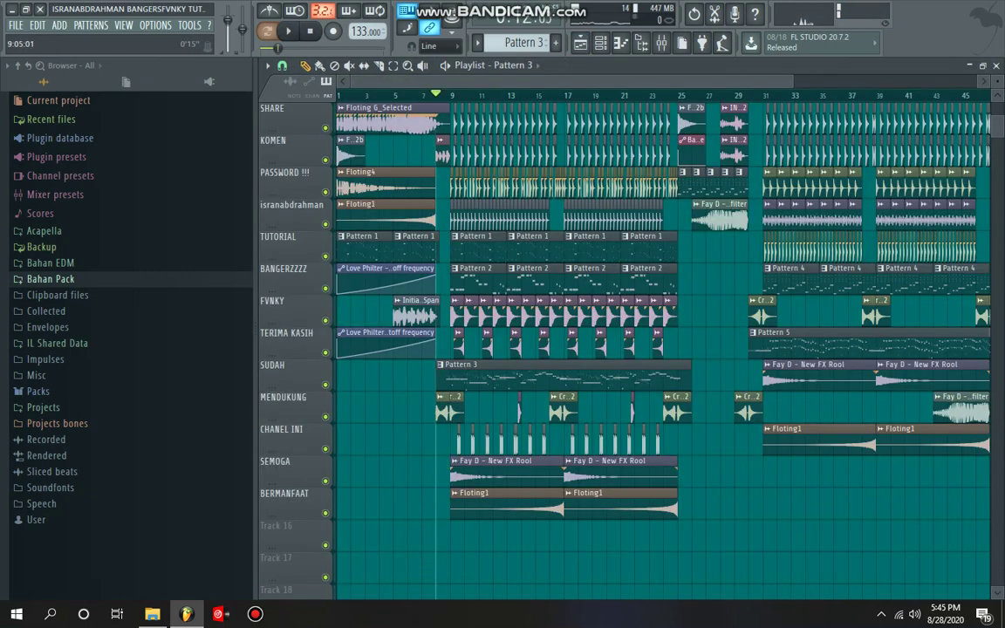
- Solo the SUDAH track, enable BANGERZZZZ and TUTORIAL with it, and play the three tracks together
{"action": "scroll", "coordinate": [454, 377], "scroll_direction": "right", "scroll_amount": 1}
{"action": "right_click", "coordinate": [325, 385]}
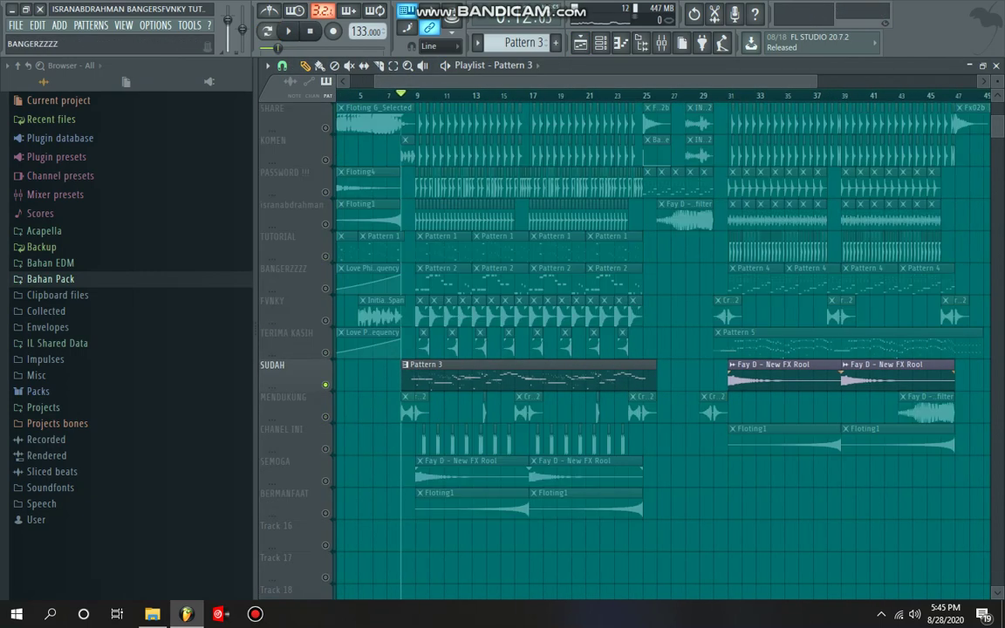
{"action": "left_click", "coordinate": [326, 289]}
{"action": "left_click", "coordinate": [325, 257]}
{"action": "key", "text": "space"}
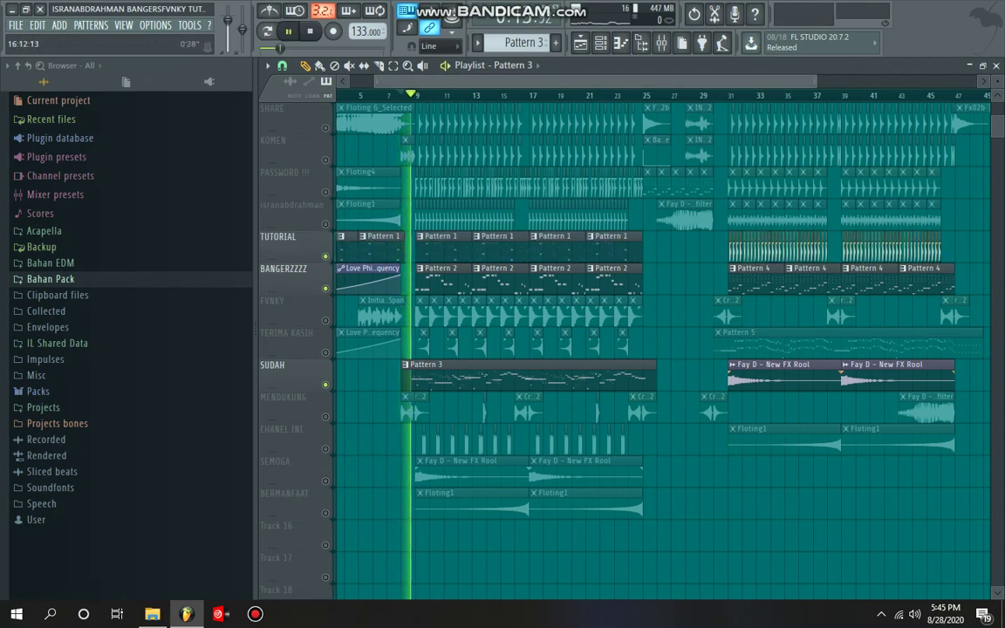
{"action": "scroll", "coordinate": [527, 279], "scroll_direction": "right", "scroll_amount": 1}
{"action": "scroll", "coordinate": [527, 279], "scroll_direction": "right", "scroll_amount": 1}
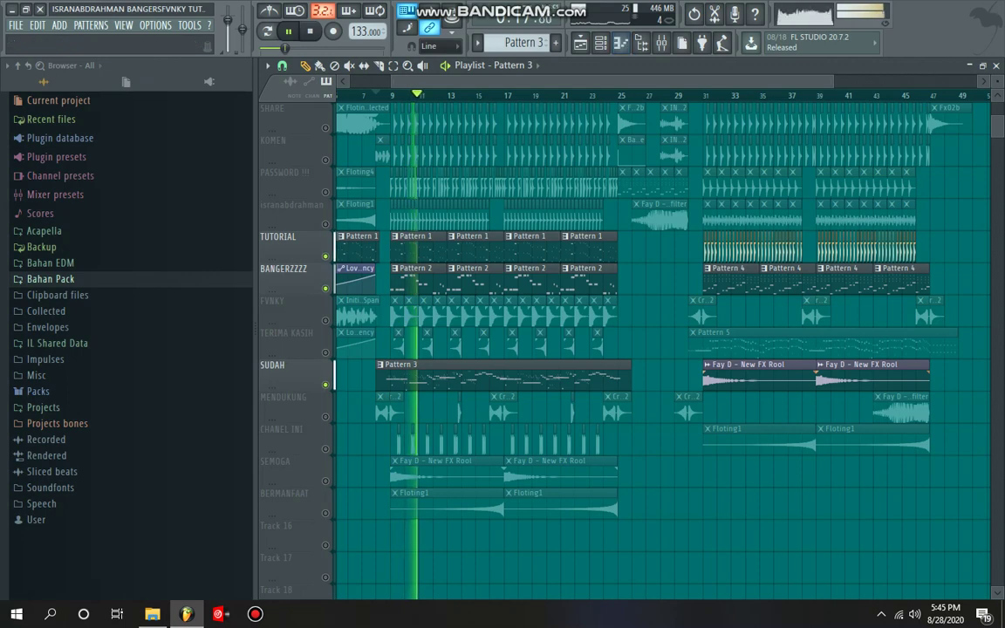
{"action": "key", "text": "space"}
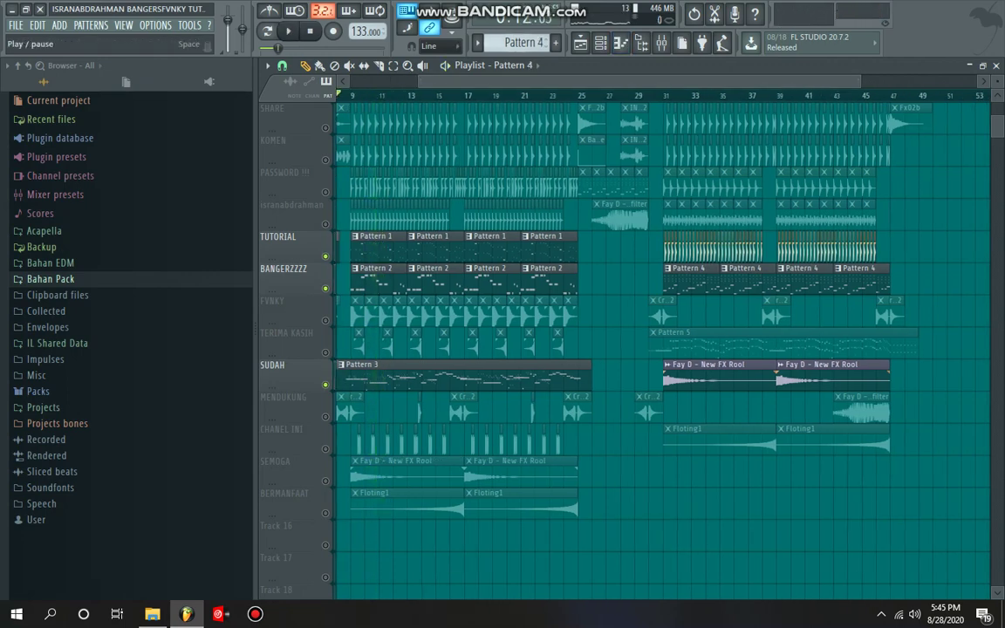
- Open the first Pattern 4 clip on the BANGERZZZZ track in the piano roll and audition its Deep2 notes
{"action": "scroll", "coordinate": [655, 281], "scroll_direction": "down", "scroll_amount": 2}
{"action": "key", "text": "space"}
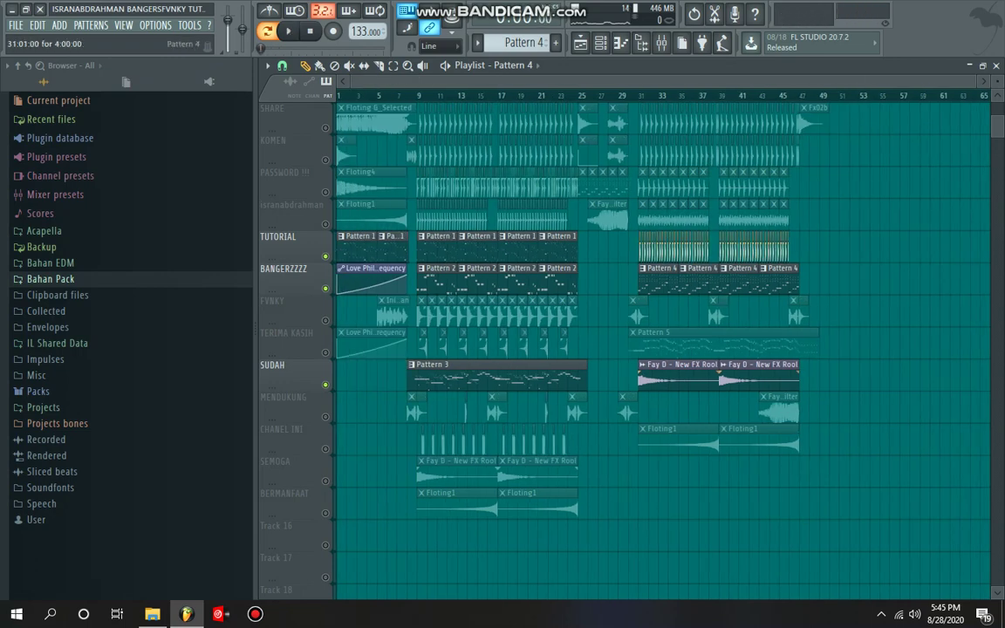
{"action": "double_click", "coordinate": [650, 277]}
{"action": "right_click", "coordinate": [551, 177], "text": "ctrl"}
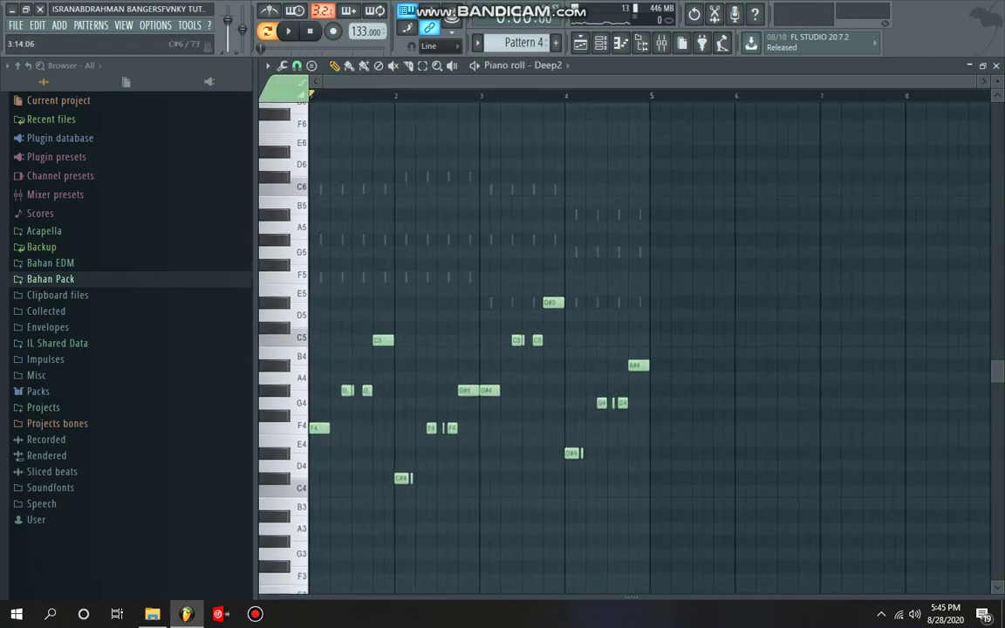
{"action": "key", "text": "space"}
{"action": "key", "text": "space"}
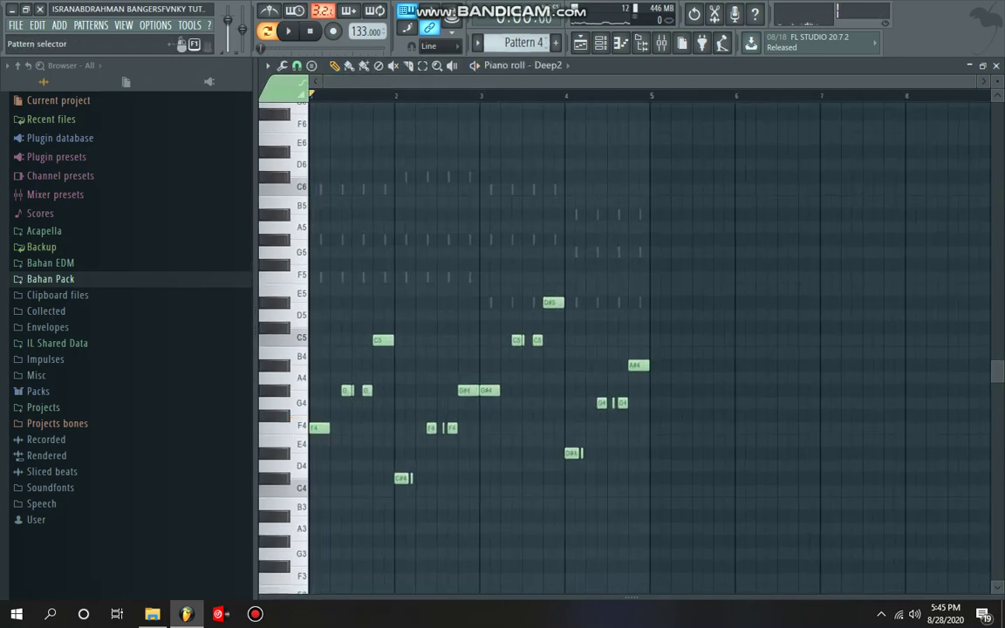
- Switch the active pattern to Pattern 5 and solo the TERIMA KASIH track in the playlist
{"action": "scroll", "coordinate": [523, 43], "scroll_direction": "down", "scroll_amount": 1}
{"action": "right_click", "coordinate": [541, 165], "text": "ctrl"}
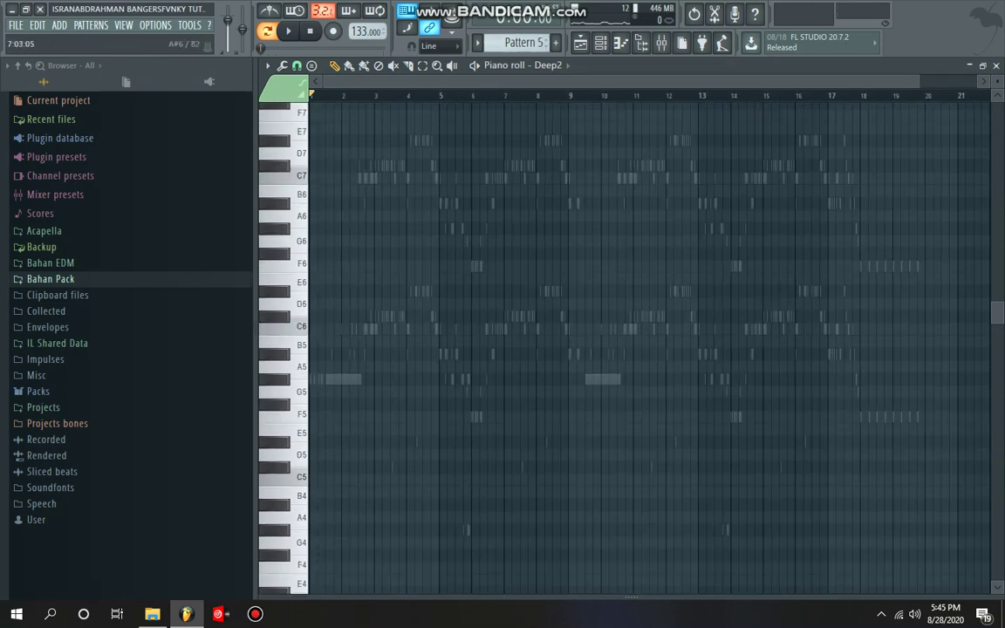
{"action": "key", "text": "F5"}
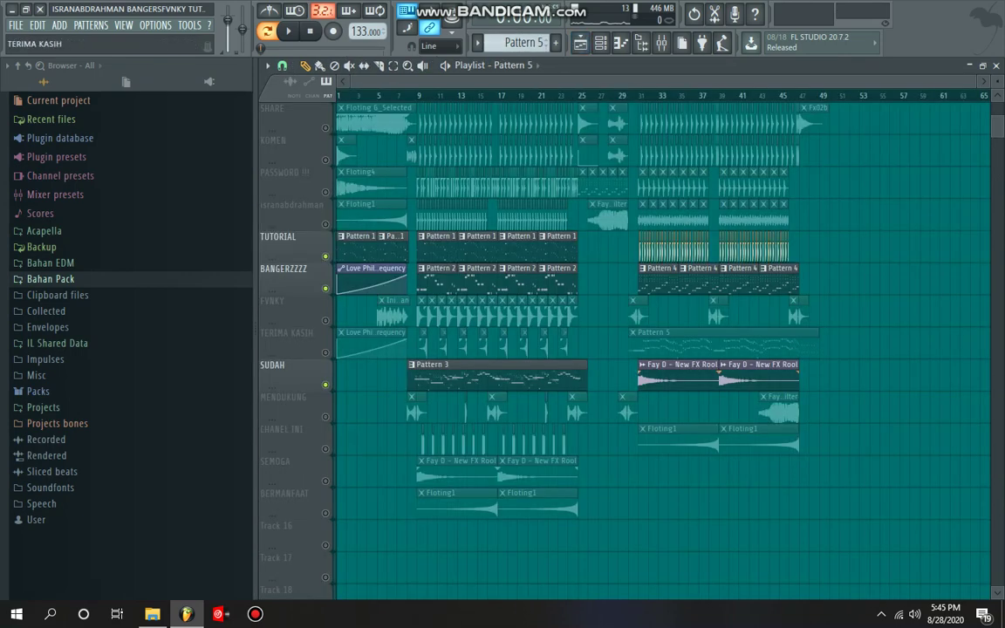
{"action": "right_click", "coordinate": [326, 352]}
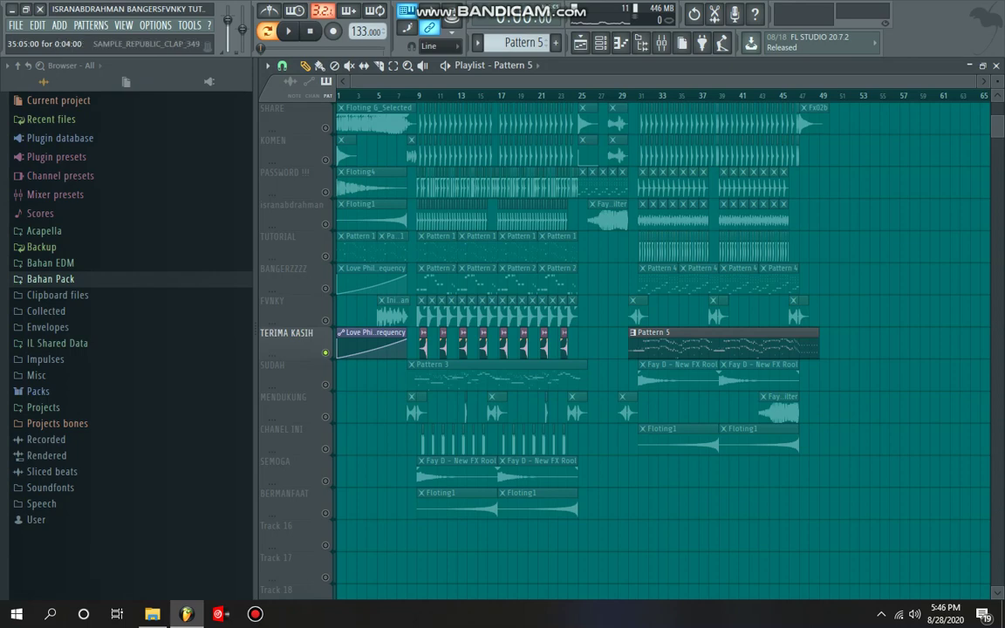
- Open Pattern 5 in the piano roll and audition its Harmor #8 and Harmor #7 notes
{"action": "key", "text": "F7"}
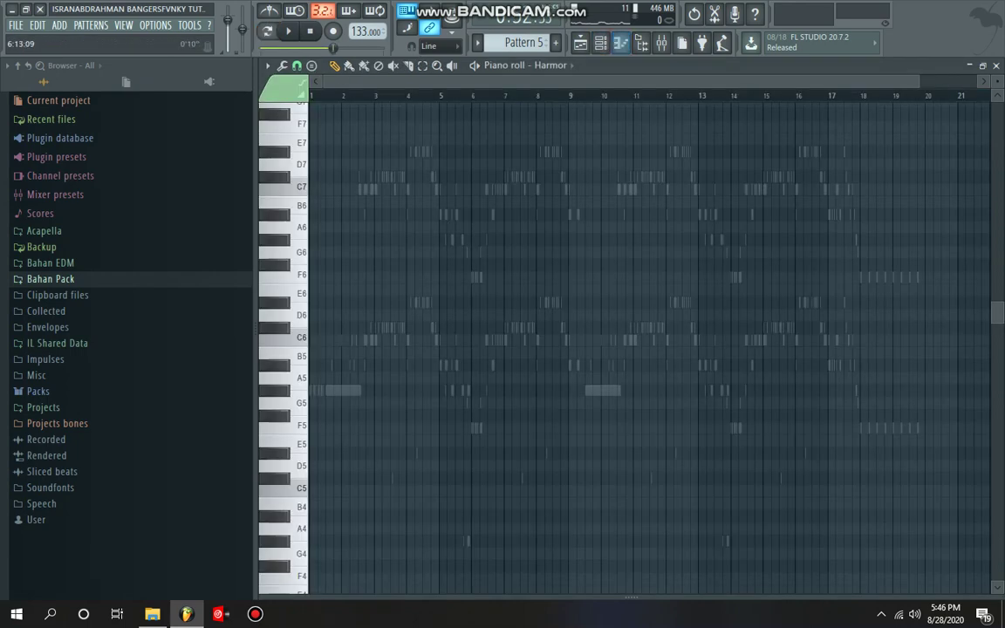
{"action": "right_click", "coordinate": [318, 391]}
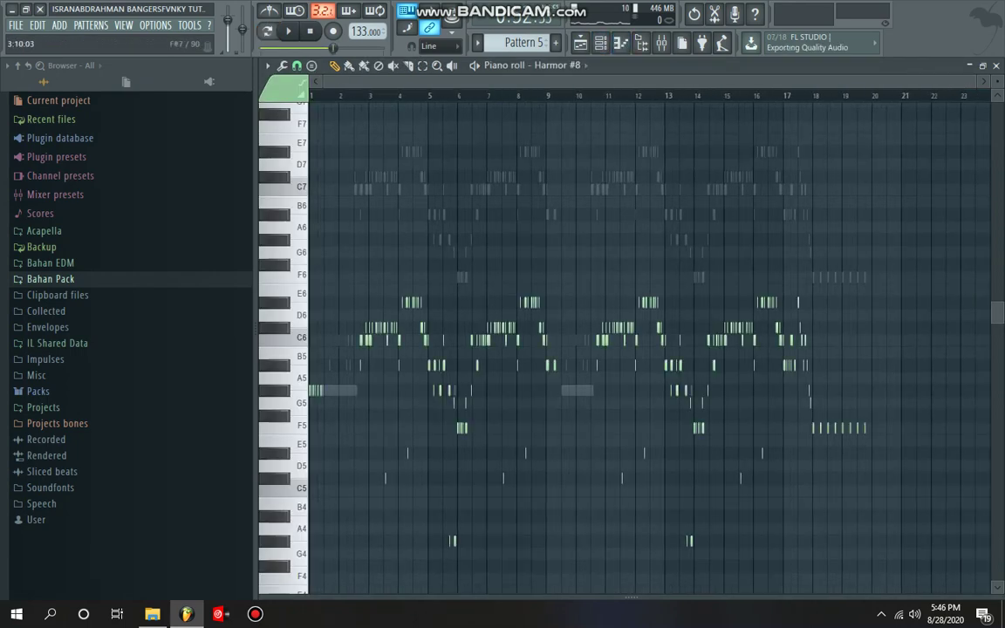
{"action": "key", "text": "space"}
{"action": "scroll", "coordinate": [384, 114], "scroll_direction": "up", "scroll_amount": 5}
{"action": "left_click_drag", "start_coordinate": [393, 81], "coordinate": [354, 81]}
{"action": "key", "text": "space"}
{"action": "key", "text": "space"}
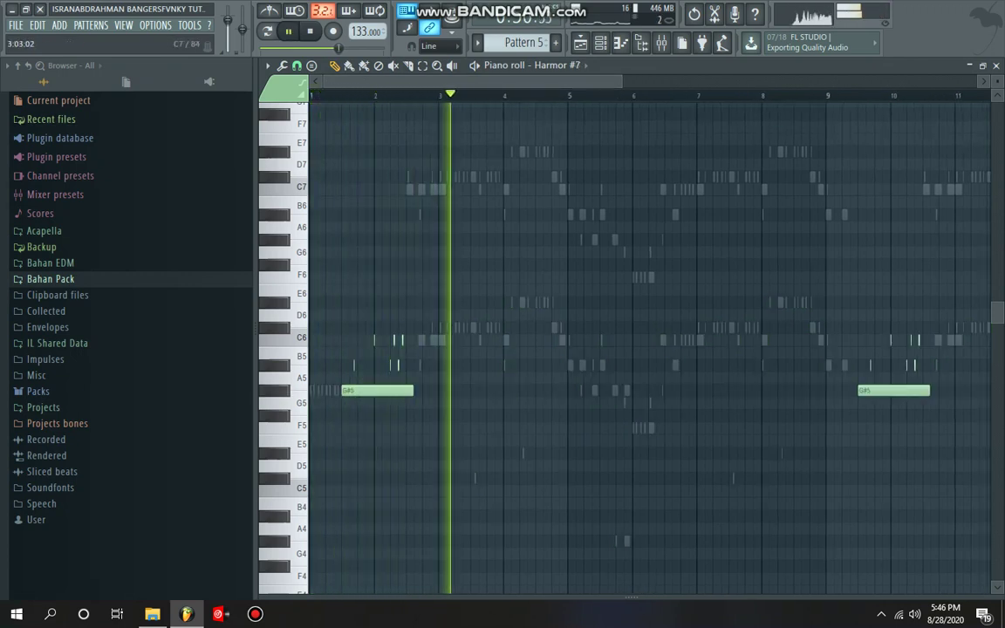
- Show the Aural Psynapse notes of Pattern 5 and continue playback from around bar 17
{"action": "right_click", "coordinate": [447, 177]}
{"action": "scroll", "coordinate": [650, 348], "scroll_direction": "down", "scroll_amount": 3}
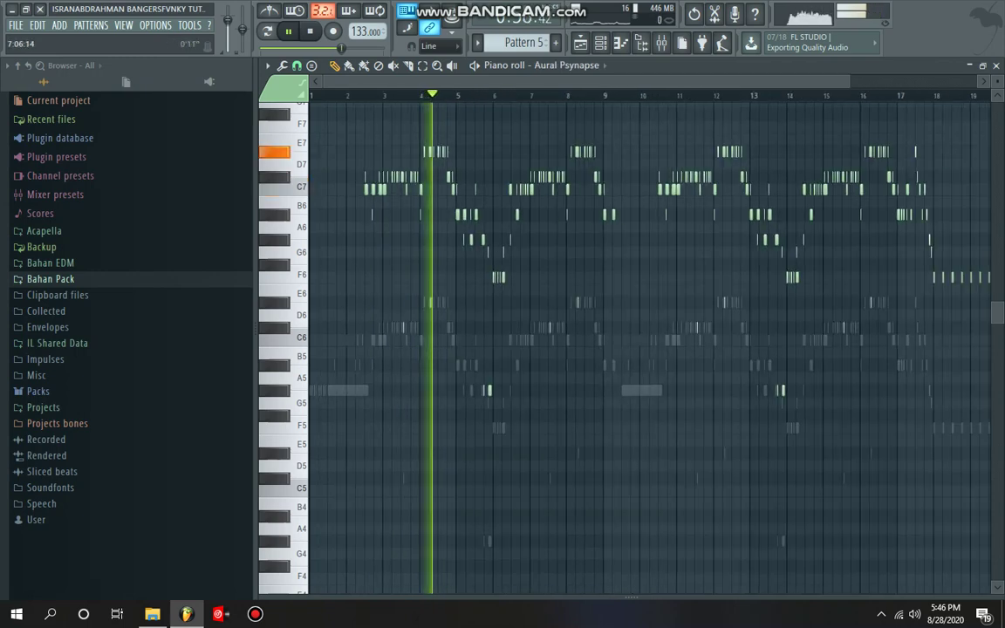
{"action": "scroll", "coordinate": [650, 349], "scroll_direction": "down", "scroll_amount": 1}
{"action": "left_click", "coordinate": [804, 95]}
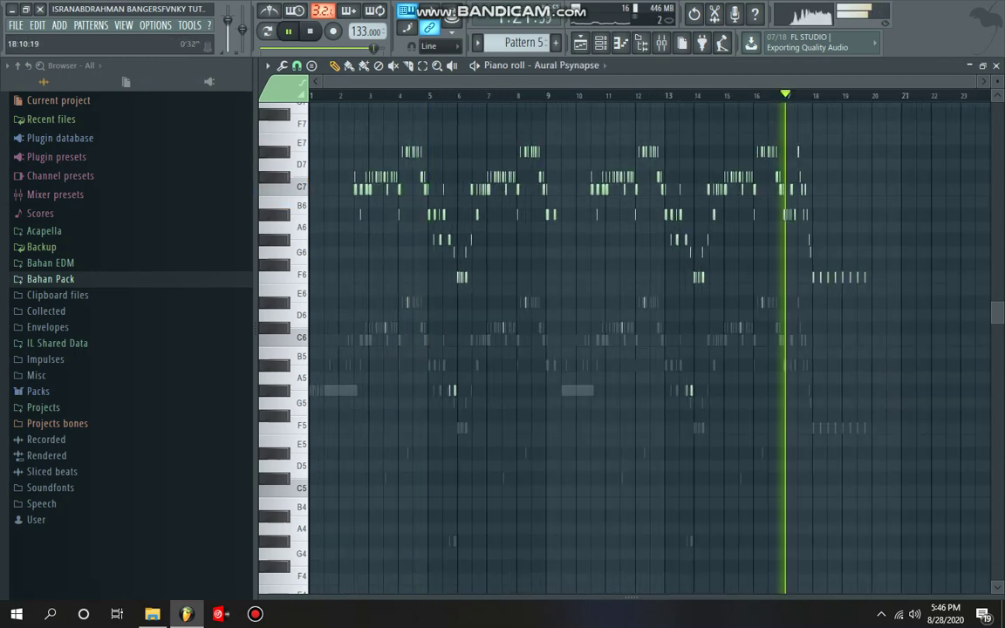
{"action": "scroll", "coordinate": [808, 95], "scroll_direction": "up", "scroll_amount": 5}
{"action": "scroll", "coordinate": [807, 95], "scroll_direction": "down", "scroll_amount": 2}
{"action": "scroll", "coordinate": [807, 95], "scroll_direction": "down", "scroll_amount": 2}
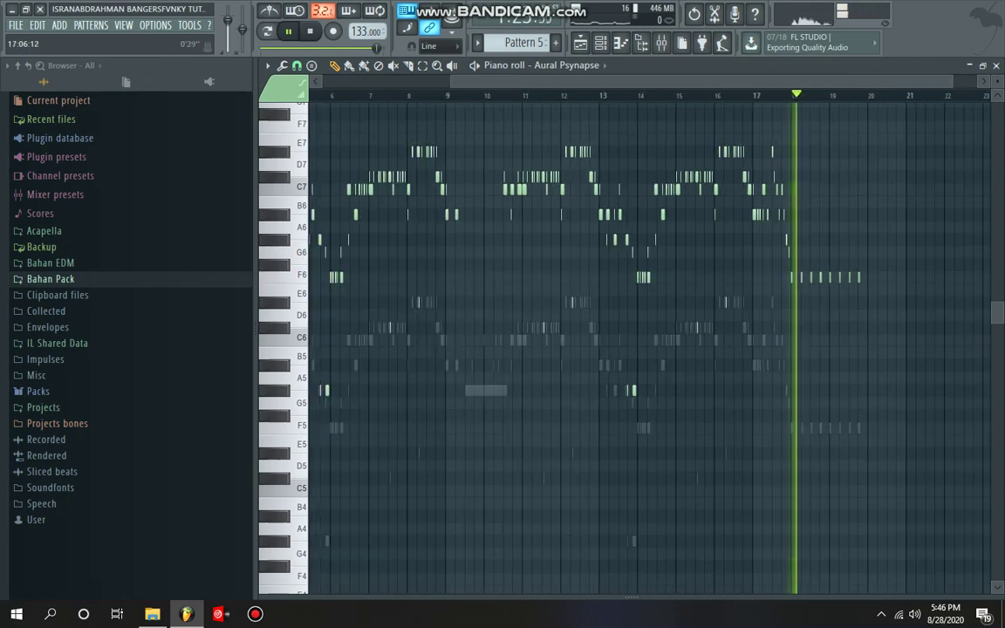
- Return to the playlist, enable all muted tracks, and play the full arrangement from the start again
{"action": "left_click", "coordinate": [580, 43]}
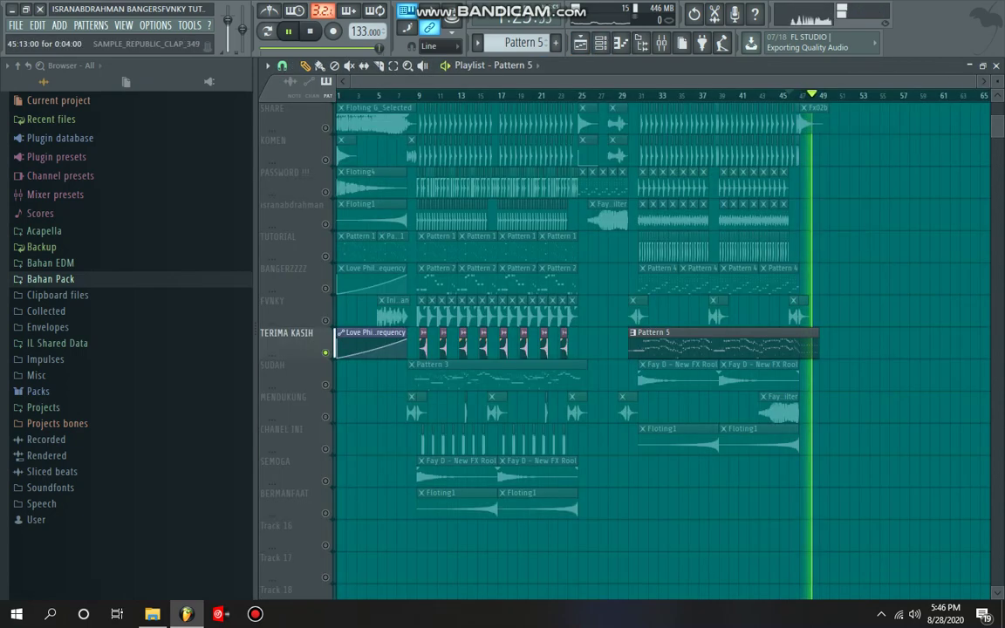
{"action": "key", "text": "space"}
{"action": "right_click", "coordinate": [326, 128]}
{"action": "scroll", "coordinate": [663, 344], "scroll_direction": "up", "scroll_amount": 2}
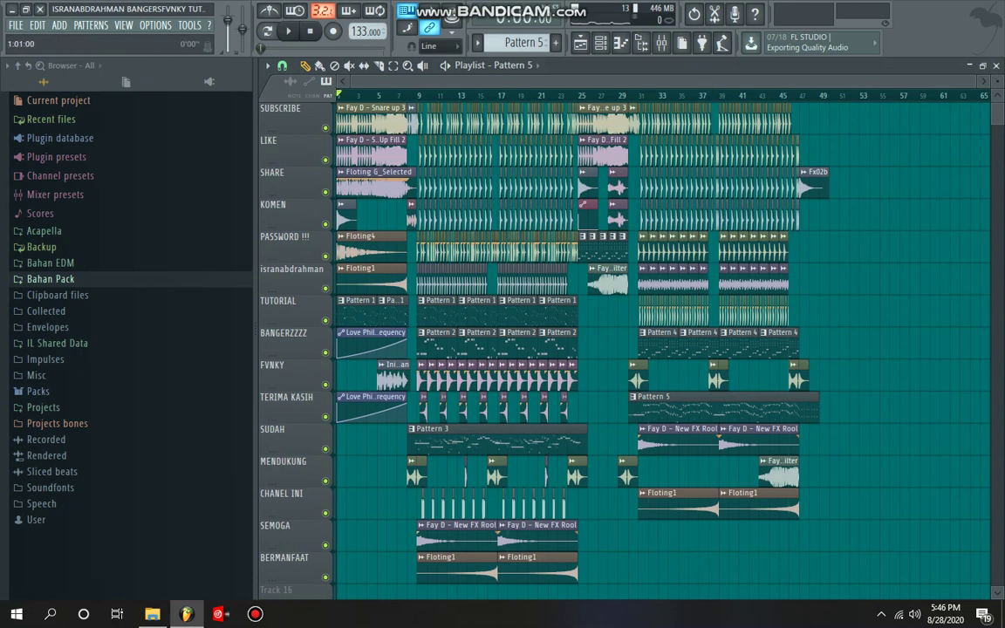
{"action": "key", "text": "space"}
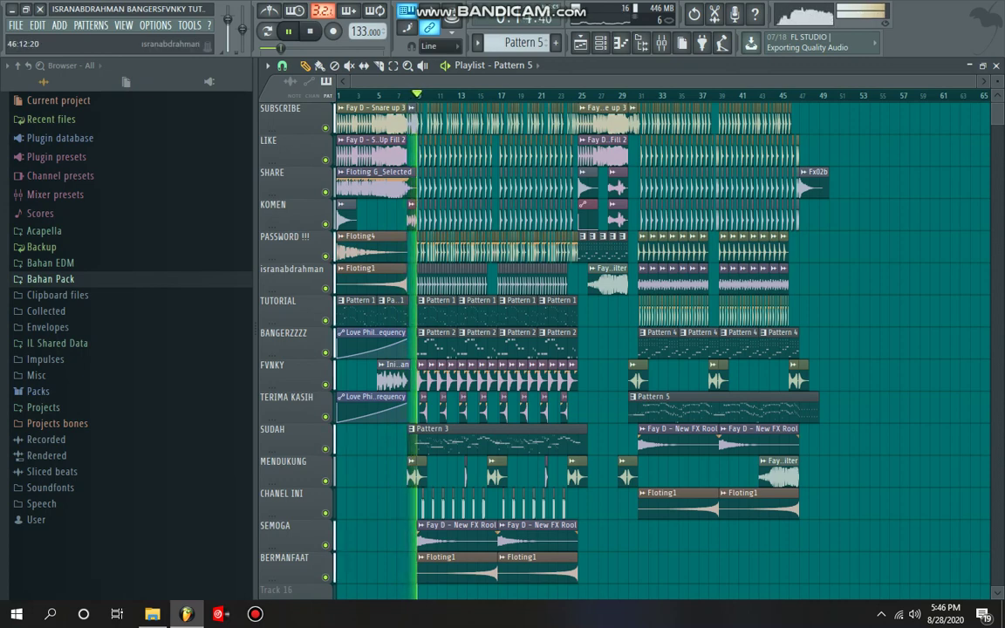
- Add a Fay D - Up filter clip to the KOMEN track at about bar 4 and let the arrangement play out before stopping
{"action": "left_click", "coordinate": [608, 281]}
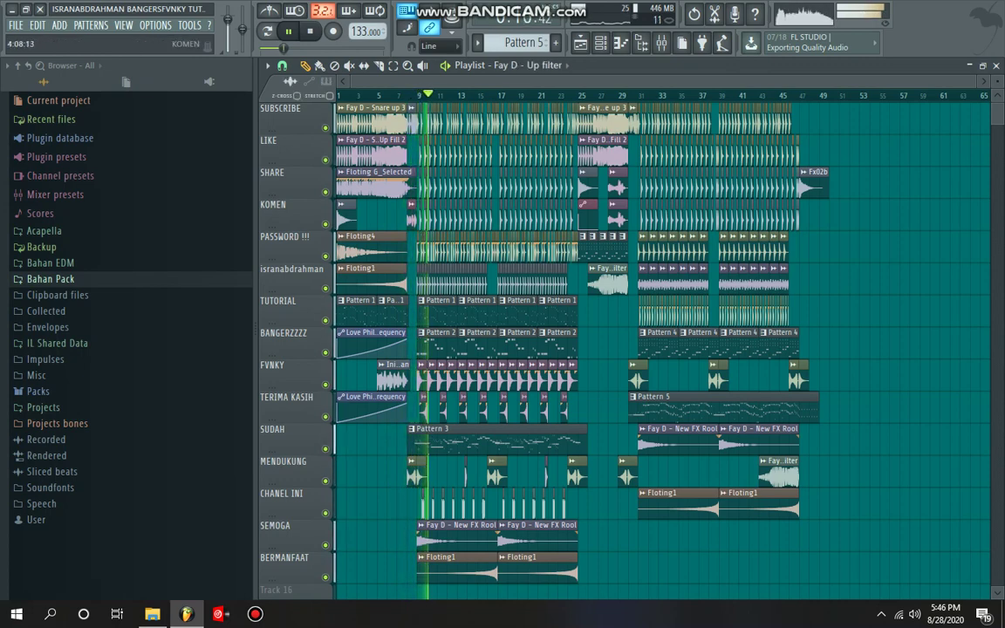
{"action": "left_click", "coordinate": [372, 217]}
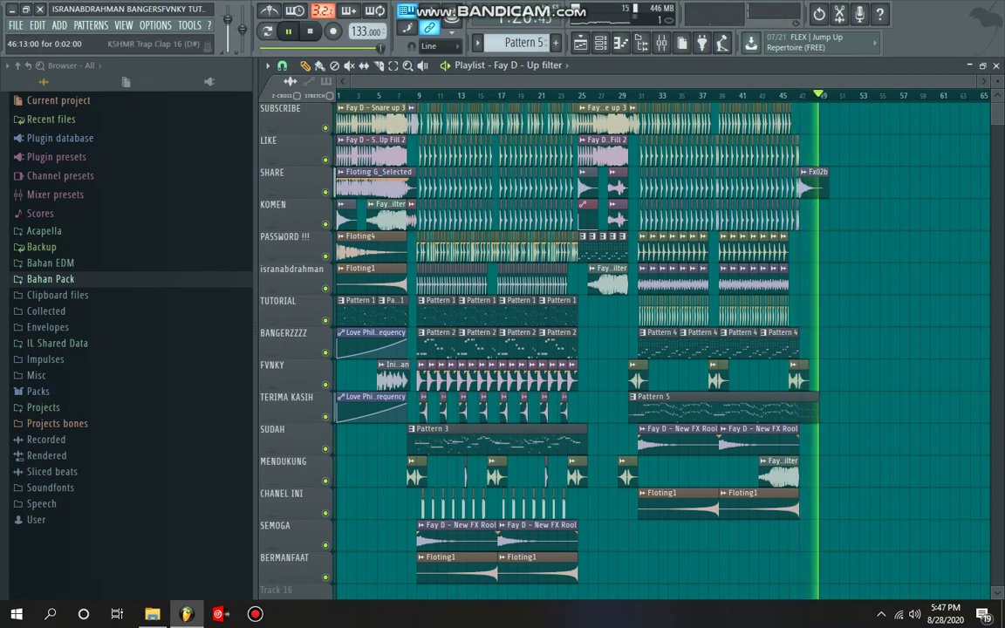
{"action": "key", "text": "space"}
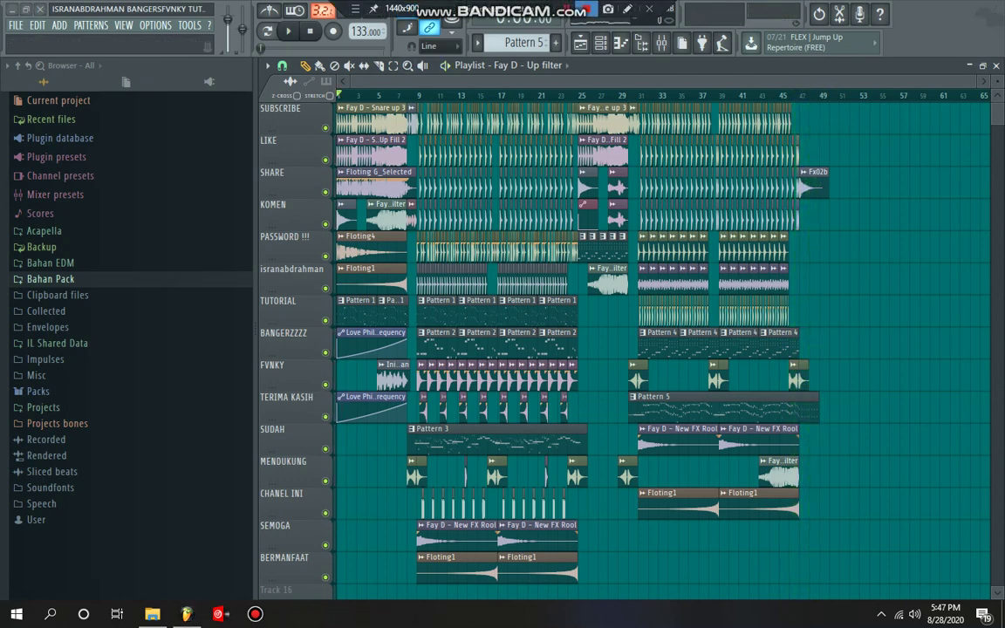